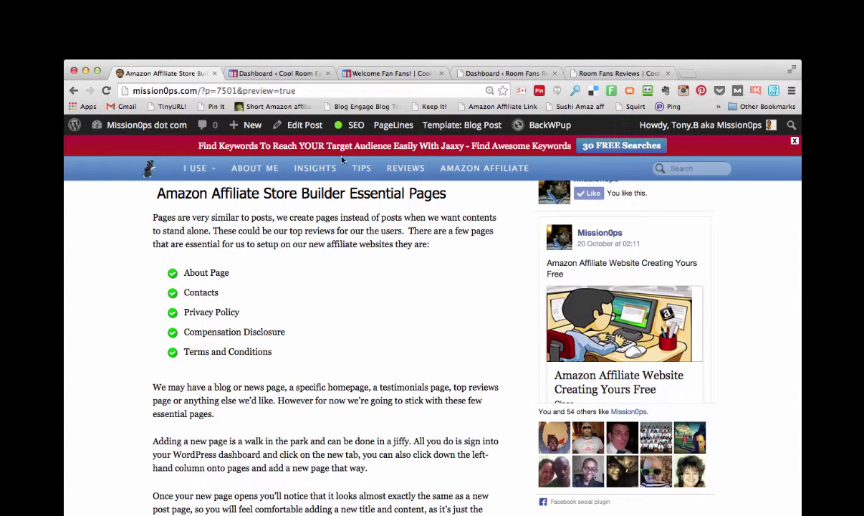
Look over the Welcome Fan Fans! post on the Cool Room Fans site
{"action": "left_click", "coordinate": [346, 74]}
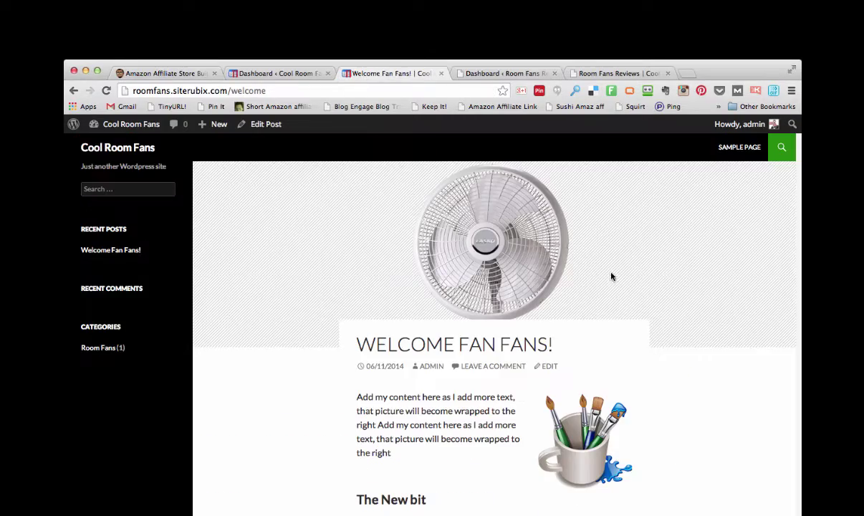
{"action": "scroll", "coordinate": [610, 284], "scroll_direction": "down", "scroll_amount": 4}
{"action": "scroll", "coordinate": [610, 284], "scroll_direction": "up", "scroll_amount": 4}
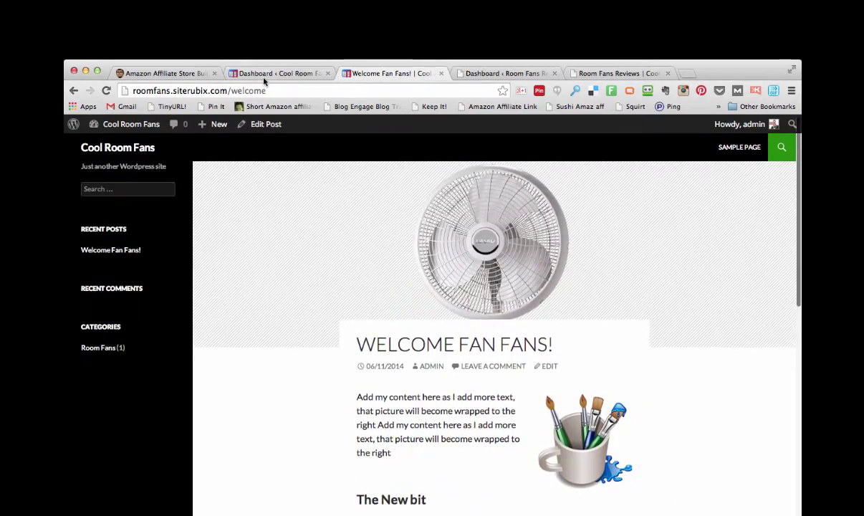
Create a new page titled "About" from the Cool Room Fans dashboard
{"action": "left_click", "coordinate": [165, 74]}
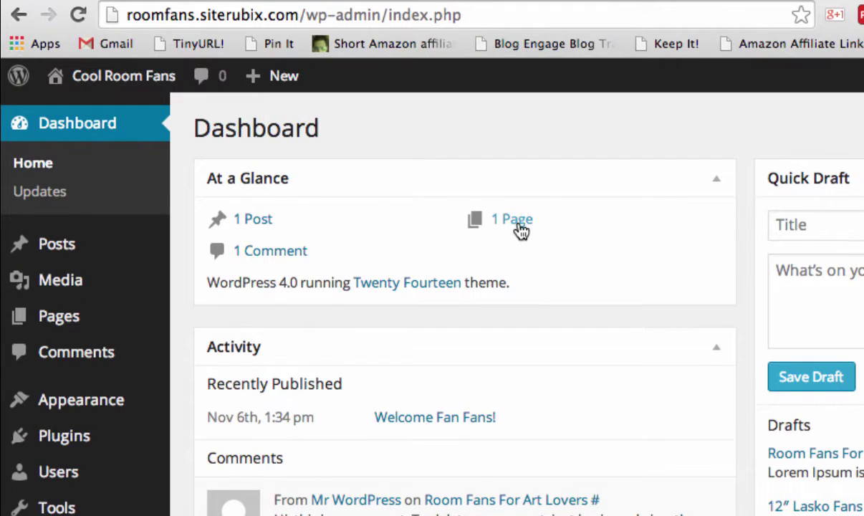
{"action": "mouse_move", "coordinate": [276, 87]}
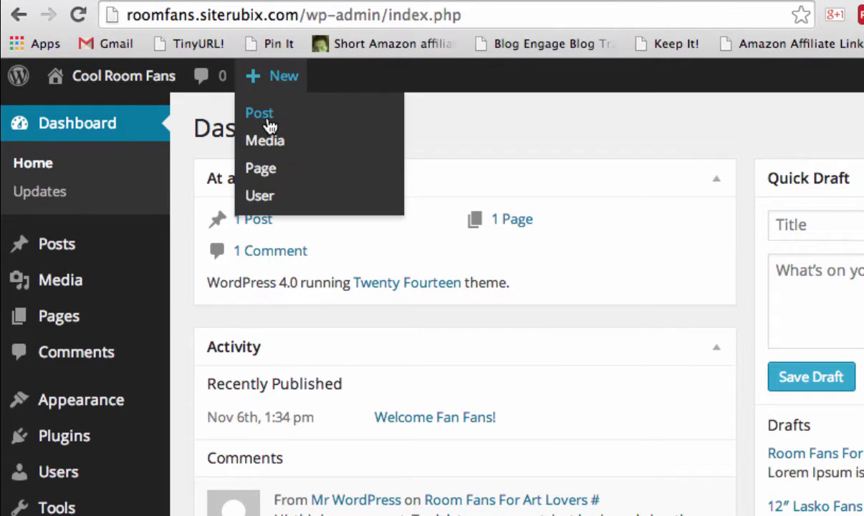
{"action": "left_click", "coordinate": [263, 172]}
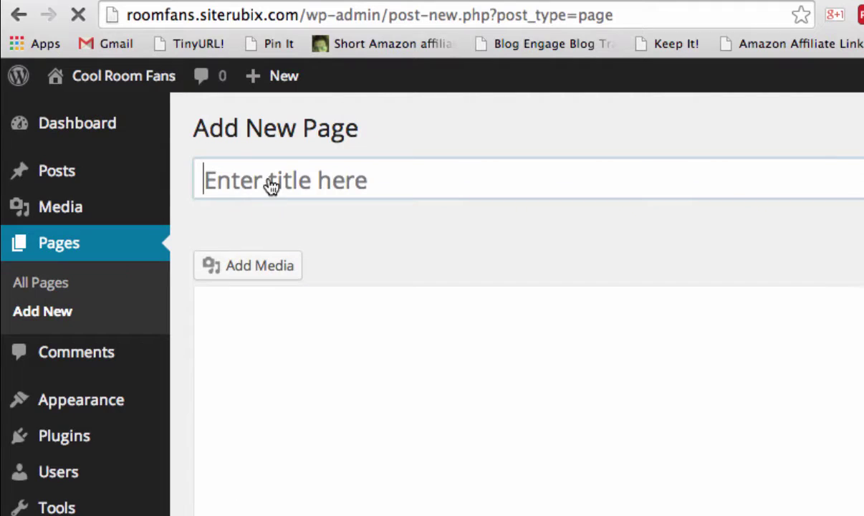
{"action": "left_click", "coordinate": [269, 178]}
{"action": "type", "text": "About"}
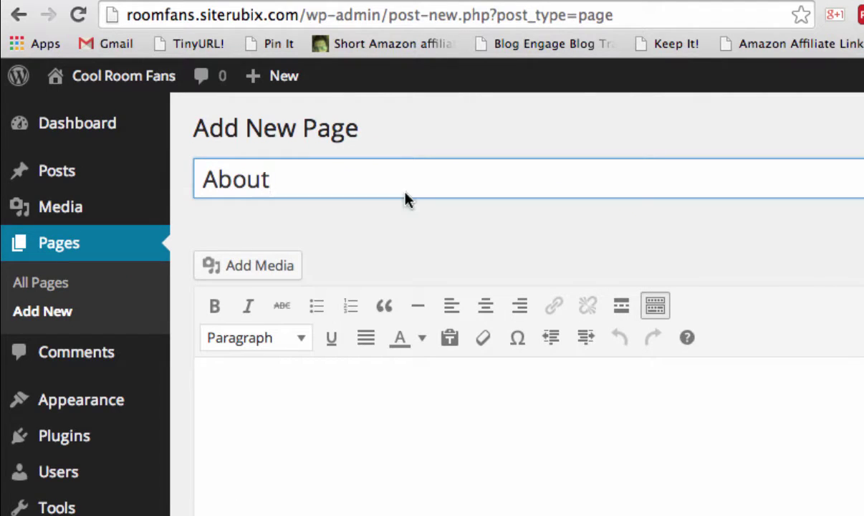
{"action": "key", "text": "Return"}
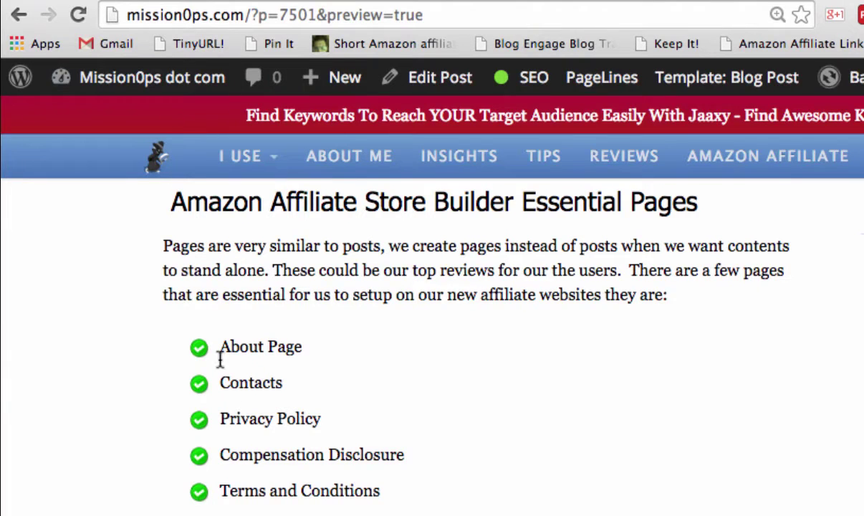
Copy "Contacts" from the essential pages list into the new page's title, shorten it to "Contact", and publish the page
{"action": "double_click", "coordinate": [249, 384]}
{"action": "right_click", "coordinate": [250, 382]}
{"action": "left_click", "coordinate": [276, 393]}
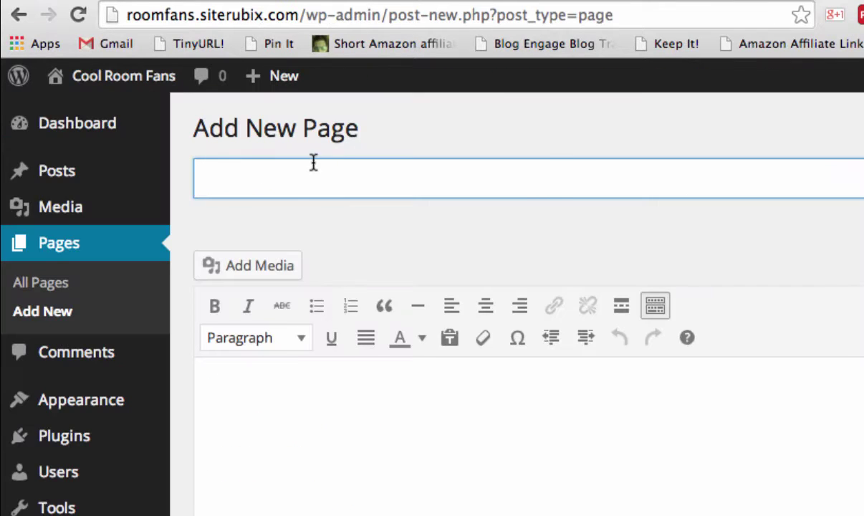
{"action": "right_click", "coordinate": [313, 162]}
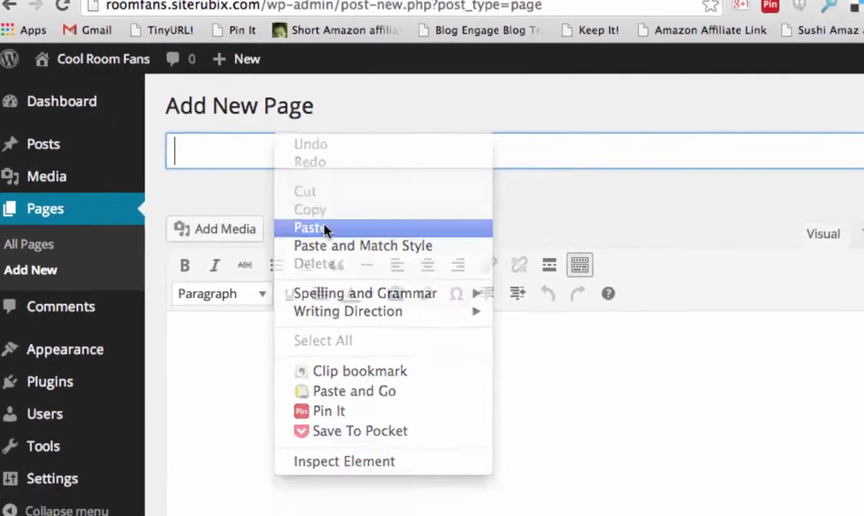
{"action": "left_click", "coordinate": [358, 264]}
{"action": "key", "text": "BackSpace"}
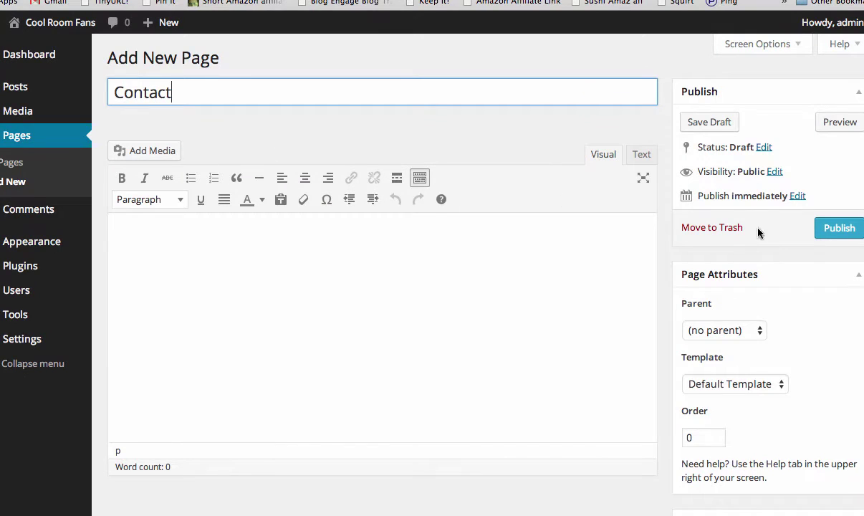
{"action": "left_click", "coordinate": [826, 230]}
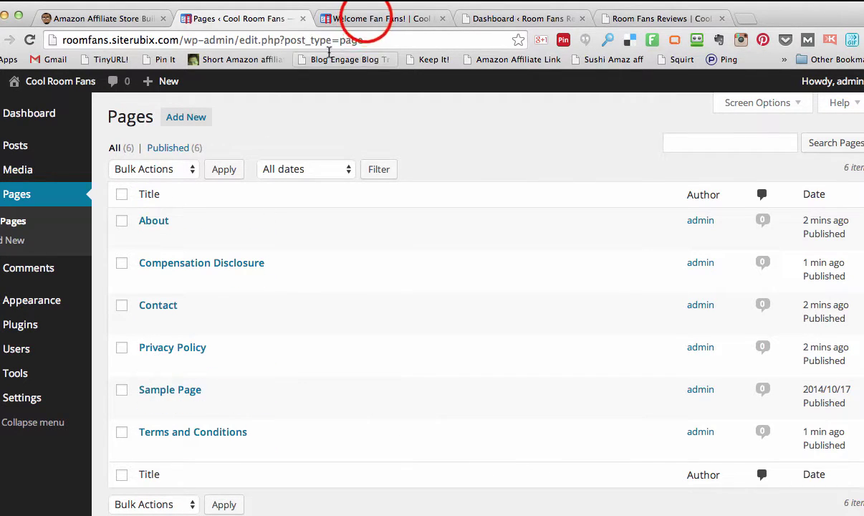
Check the new pages in the Cool Room Fans homepage navigation and open the Sample Page to view it
{"action": "left_click", "coordinate": [367, 19]}
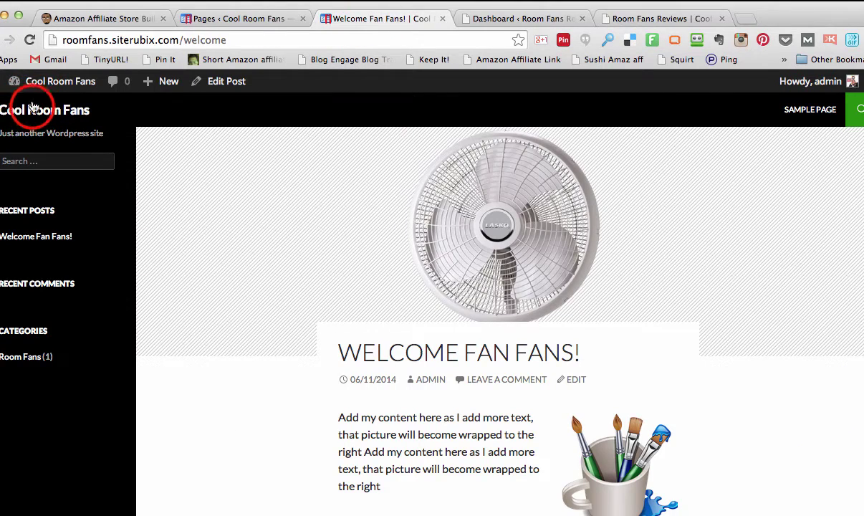
{"action": "left_click", "coordinate": [32, 107]}
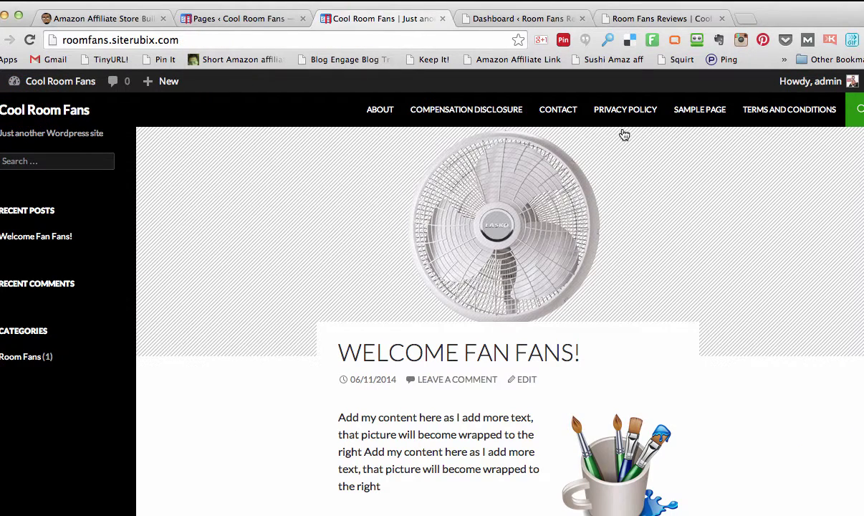
{"action": "left_click", "coordinate": [706, 116]}
{"action": "scroll", "coordinate": [570, 262], "scroll_direction": "down", "scroll_amount": 10}
Move the Sample Page to the trash and check the site's homepage navigation
{"action": "left_click", "coordinate": [224, 24]}
{"action": "left_click", "coordinate": [223, 407]}
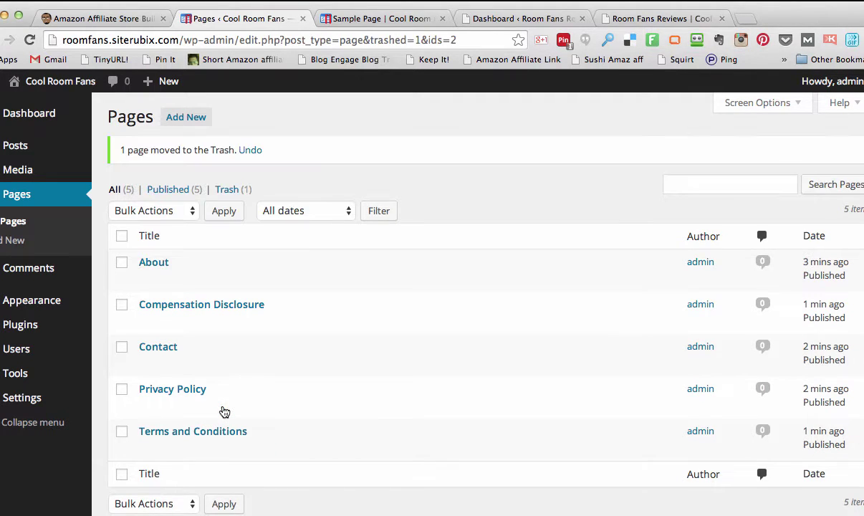
{"action": "left_click", "coordinate": [344, 20]}
{"action": "left_click", "coordinate": [64, 112]}
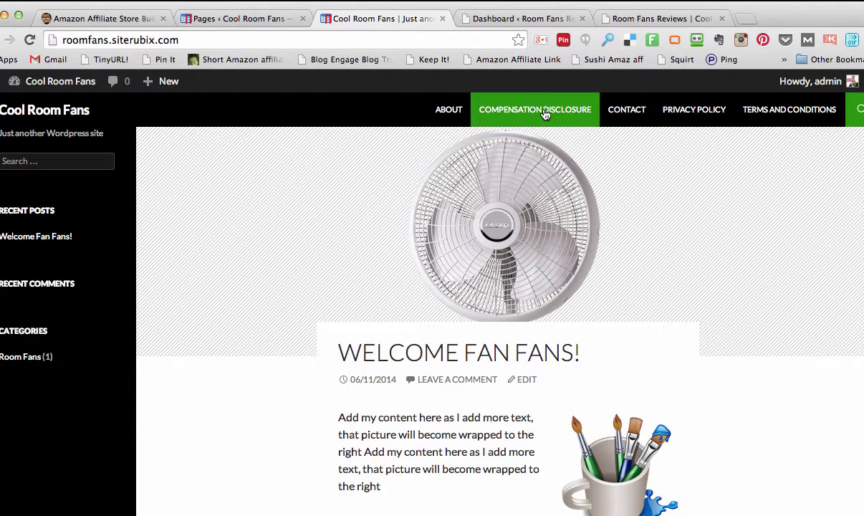
{"action": "scroll", "coordinate": [706, 273], "scroll_direction": "down", "scroll_amount": 10}
{"action": "scroll", "coordinate": [703, 268], "scroll_direction": "up", "scroll_amount": 10}
Open the site's menu settings and create a navigation menu named "Top Menu"
{"action": "left_click", "coordinate": [218, 27]}
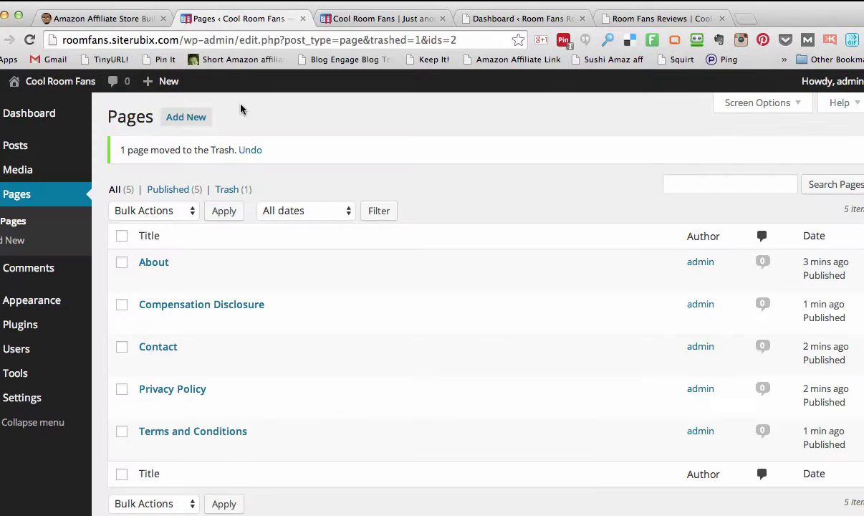
{"action": "mouse_move", "coordinate": [45, 301]}
{"action": "left_click", "coordinate": [119, 360]}
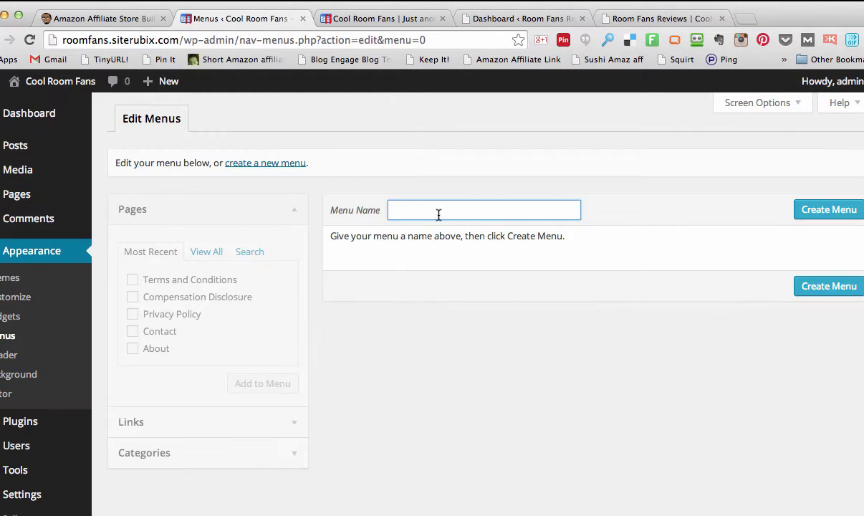
{"action": "left_click", "coordinate": [438, 213]}
{"action": "type", "text": "Top"}
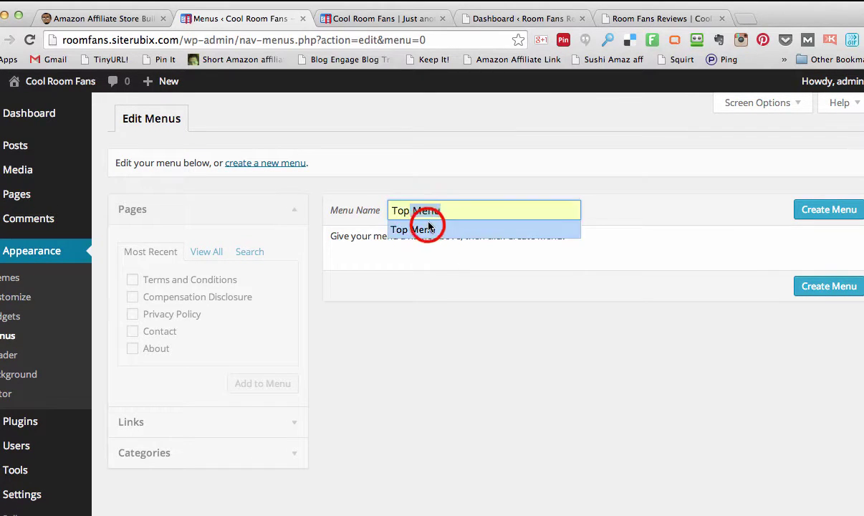
{"action": "left_click", "coordinate": [428, 228]}
{"action": "left_click", "coordinate": [800, 212]}
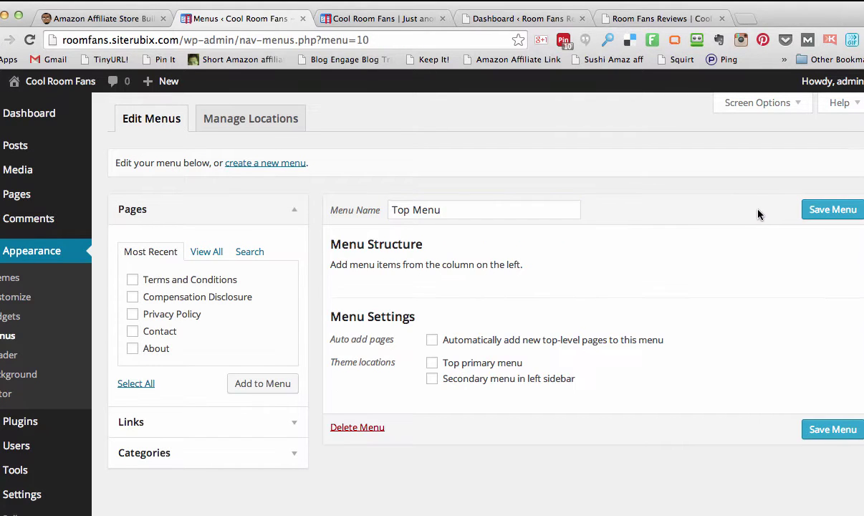
Add the Contact and About pages to Top Menu, with About placed above Contact
{"action": "left_click", "coordinate": [132, 333]}
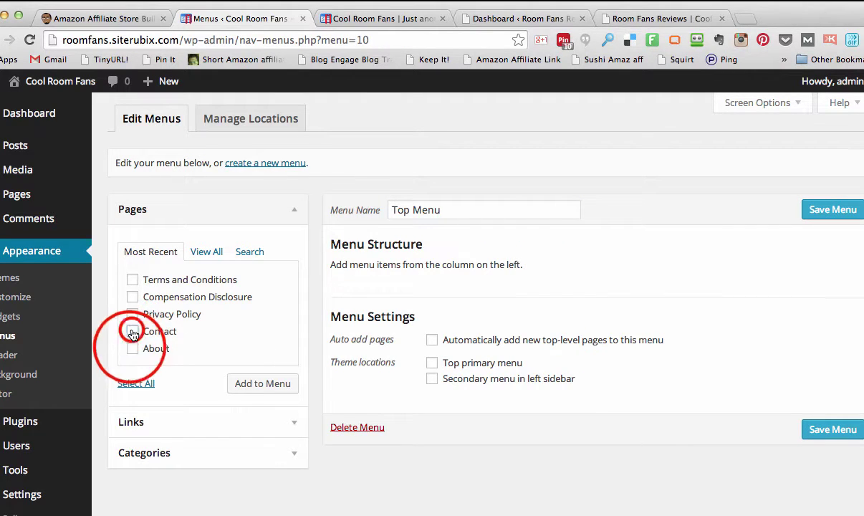
{"action": "left_click", "coordinate": [131, 349]}
{"action": "left_click", "coordinate": [253, 380]}
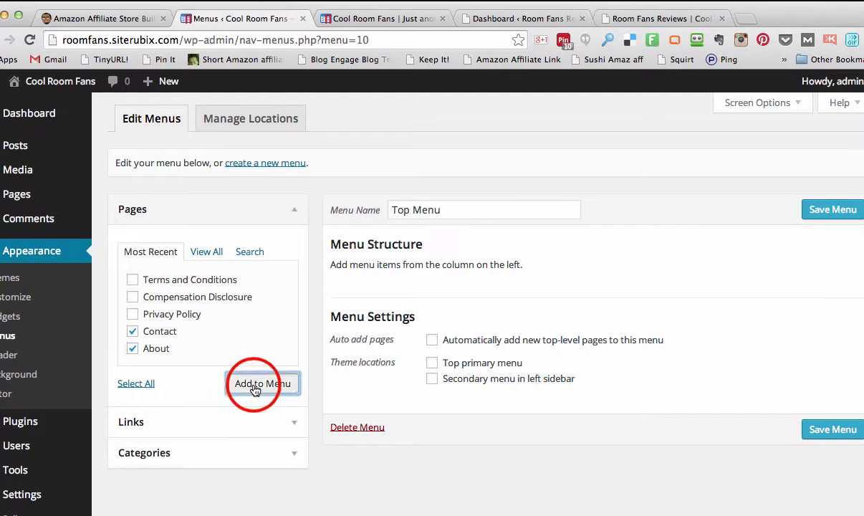
{"action": "left_click", "coordinate": [368, 335]}
{"action": "left_click_drag", "start_coordinate": [373, 339], "coordinate": [371, 315]}
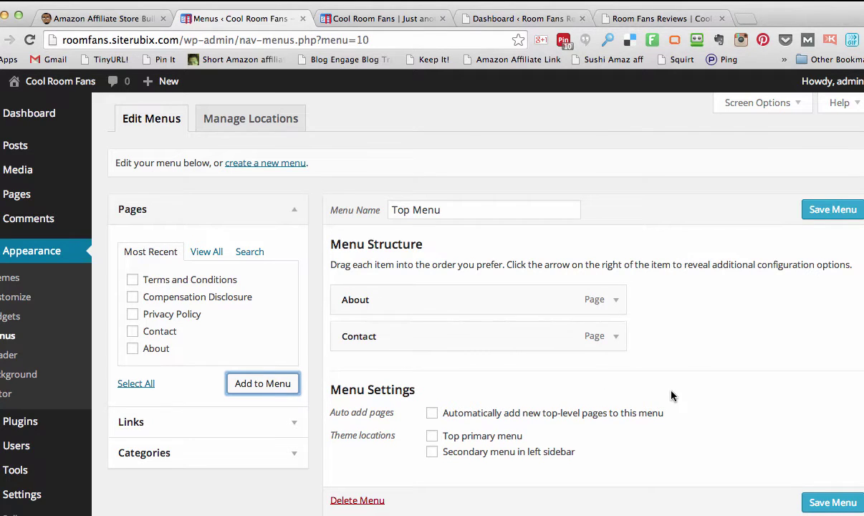
Save Top Menu with the "Top primary menu" theme location and check it on the site's homepage
{"action": "left_click", "coordinate": [432, 437]}
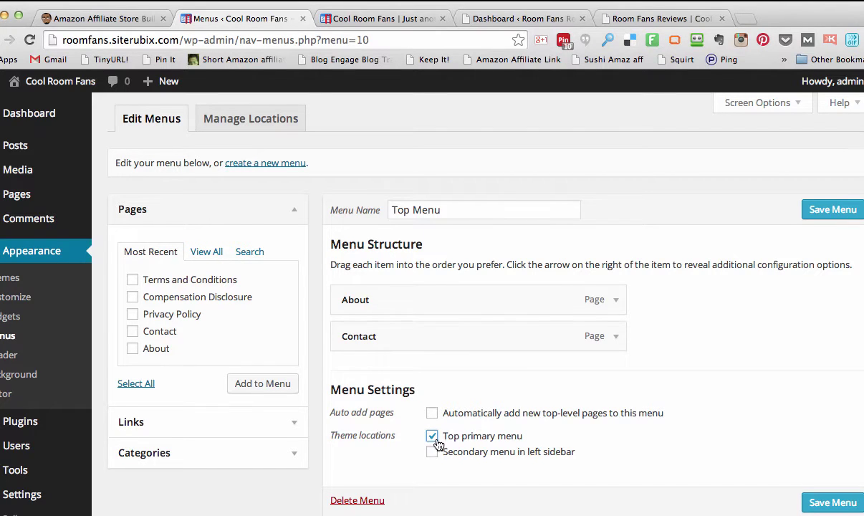
{"action": "left_click", "coordinate": [833, 502]}
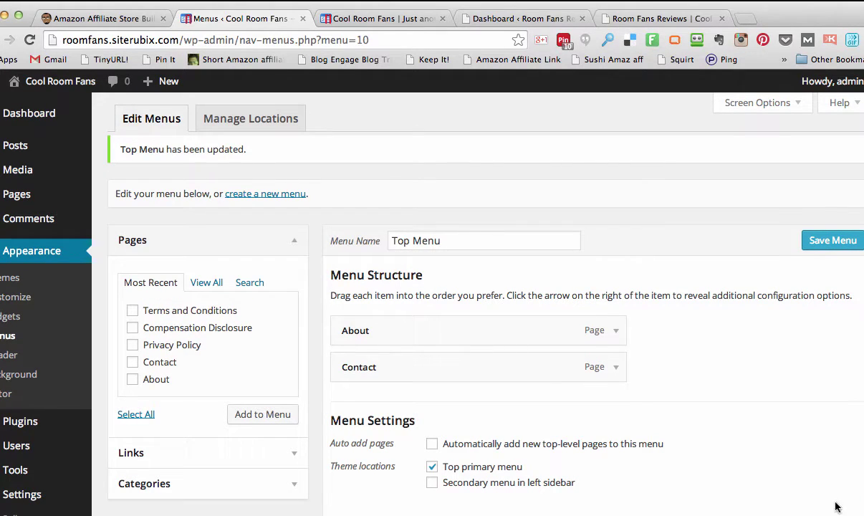
{"action": "left_click", "coordinate": [392, 17]}
{"action": "left_click", "coordinate": [70, 112]}
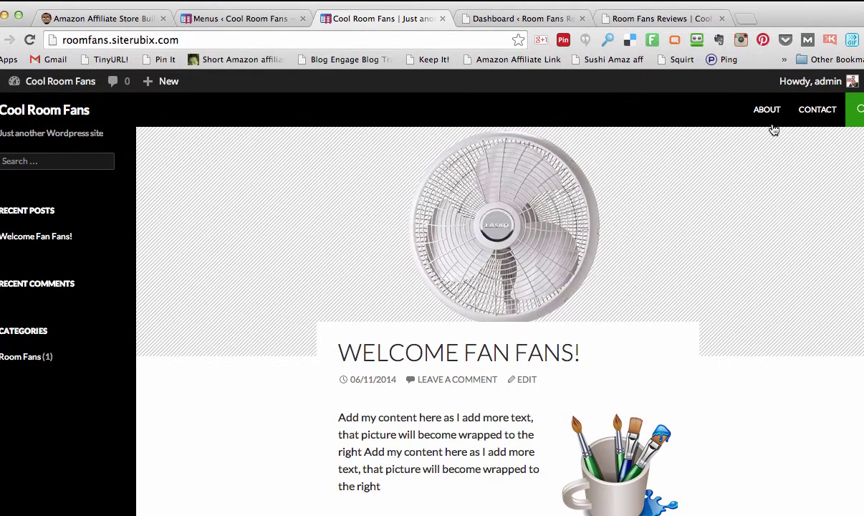
{"action": "scroll", "coordinate": [745, 199], "scroll_direction": "down", "scroll_amount": 5}
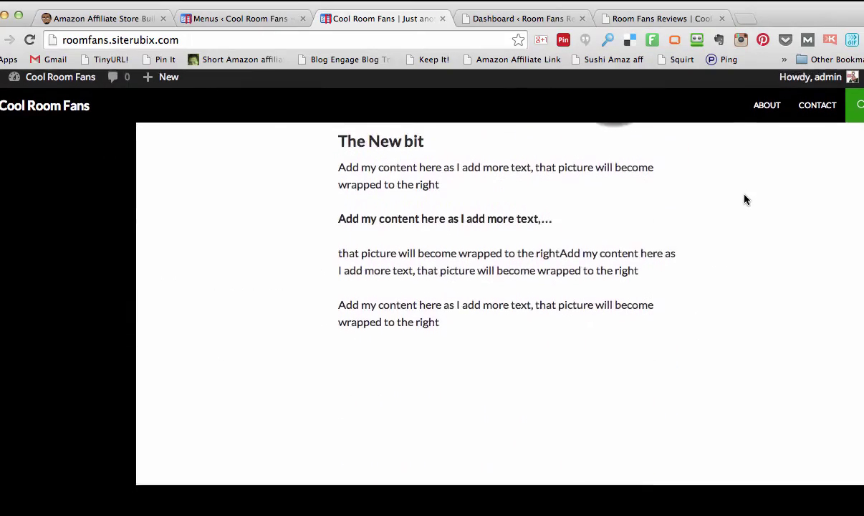
{"action": "scroll", "coordinate": [744, 199], "scroll_direction": "up", "scroll_amount": 5}
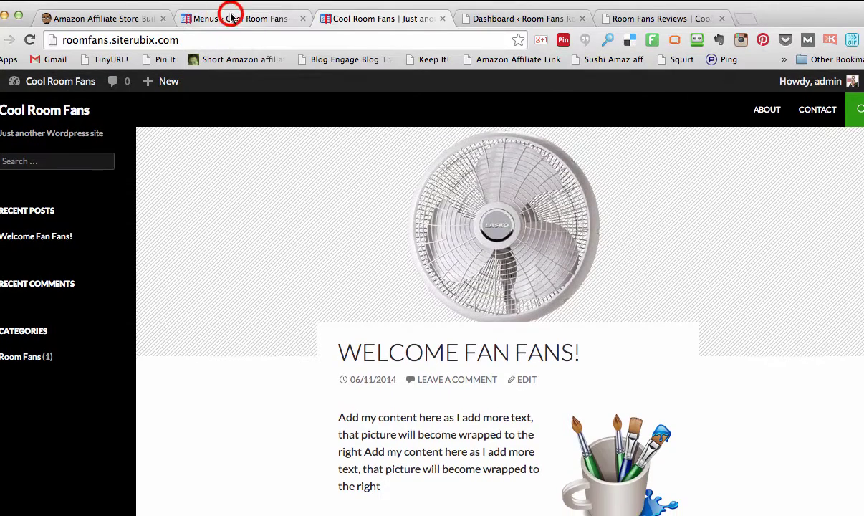
Return to the menu settings and create another menu named "Secondary Menu"
{"action": "left_click", "coordinate": [228, 16]}
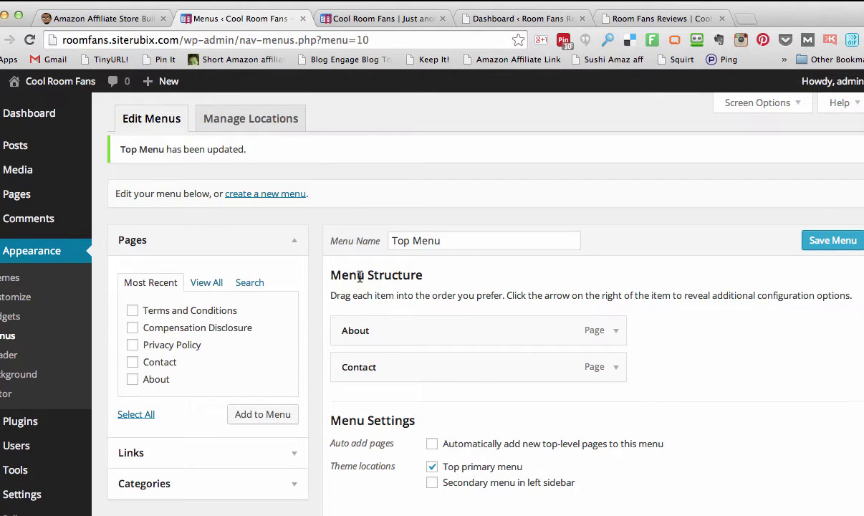
{"action": "left_click", "coordinate": [267, 194]}
{"action": "left_click", "coordinate": [448, 207]}
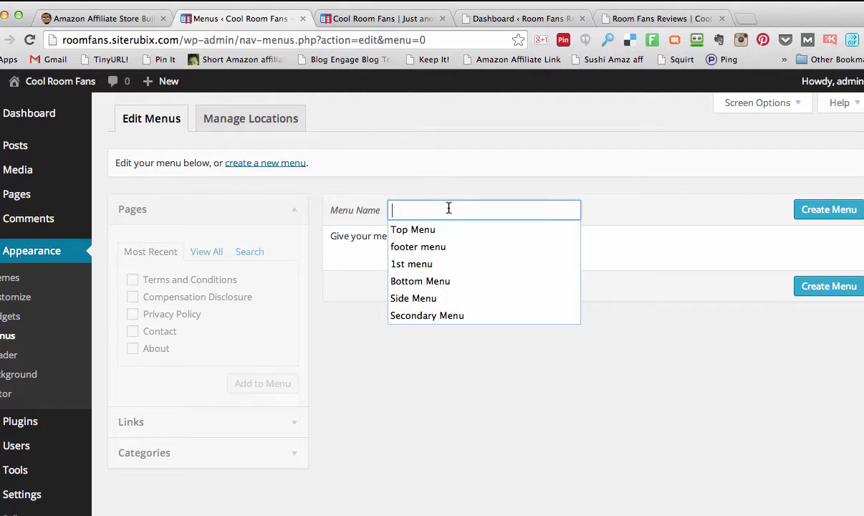
{"action": "left_click", "coordinate": [413, 316]}
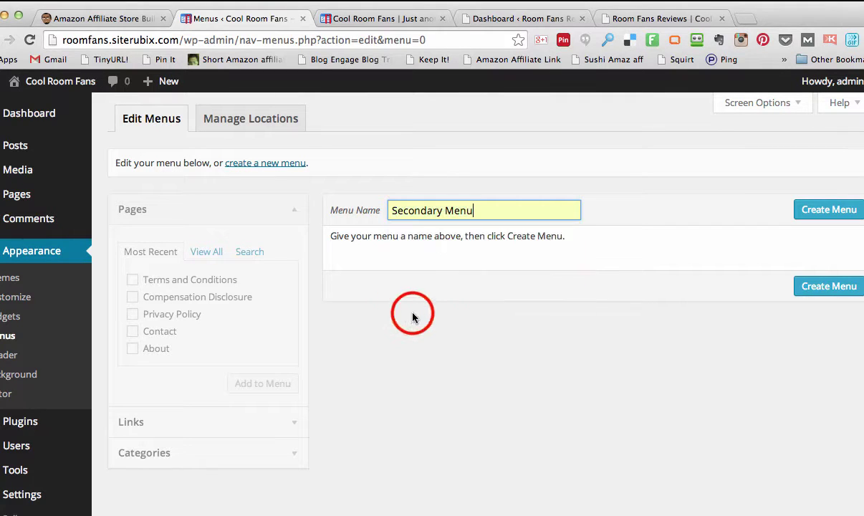
{"action": "left_click", "coordinate": [829, 211]}
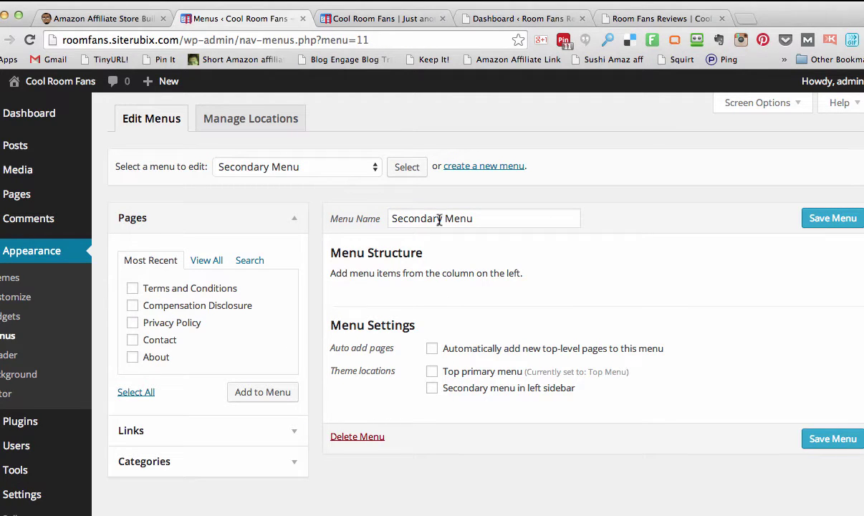
Add the Terms and Conditions, Compensation Disclosure and Privacy Policy pages to Secondary Menu
{"action": "left_click", "coordinate": [132, 288]}
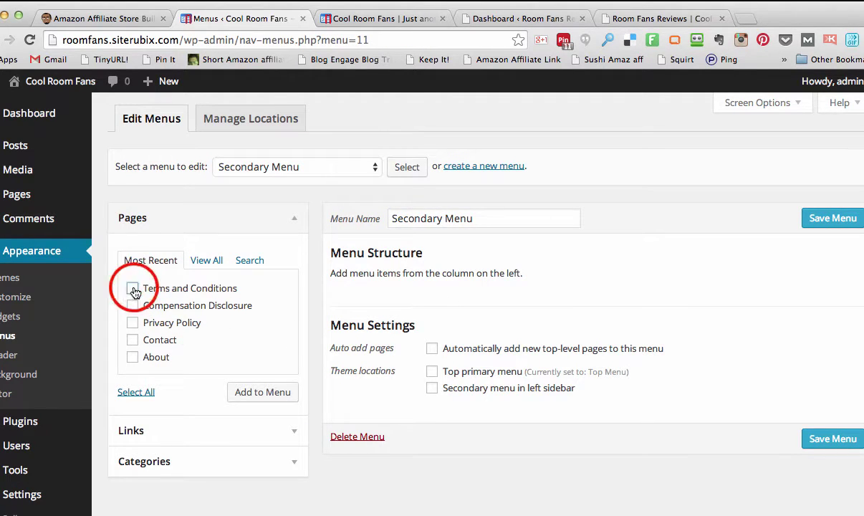
{"action": "left_click", "coordinate": [132, 306]}
{"action": "left_click", "coordinate": [132, 324]}
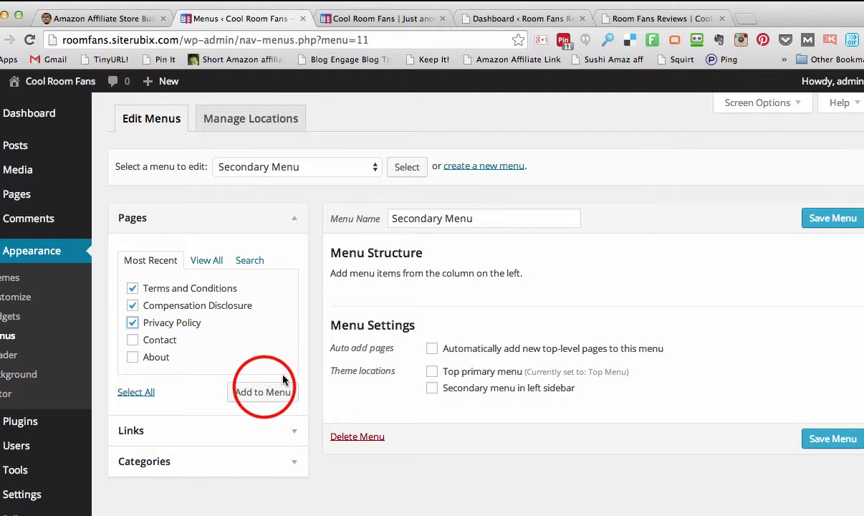
{"action": "left_click", "coordinate": [262, 391]}
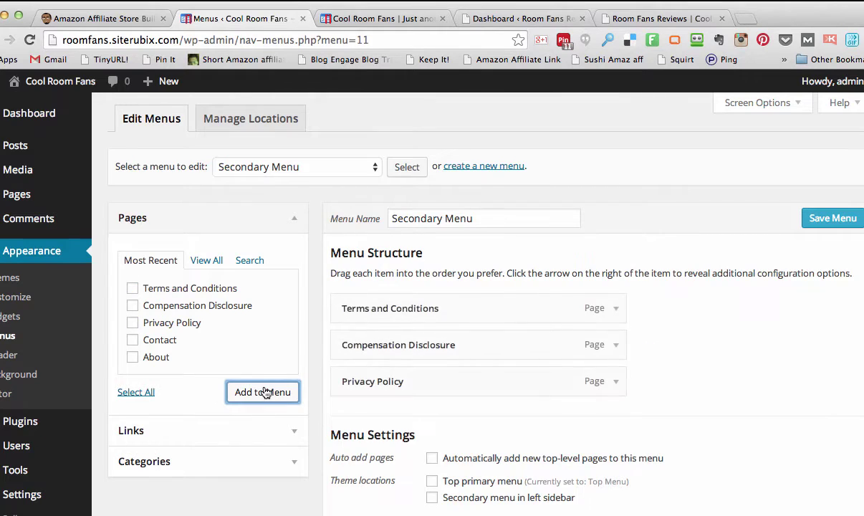
{"action": "left_click", "coordinate": [373, 349]}
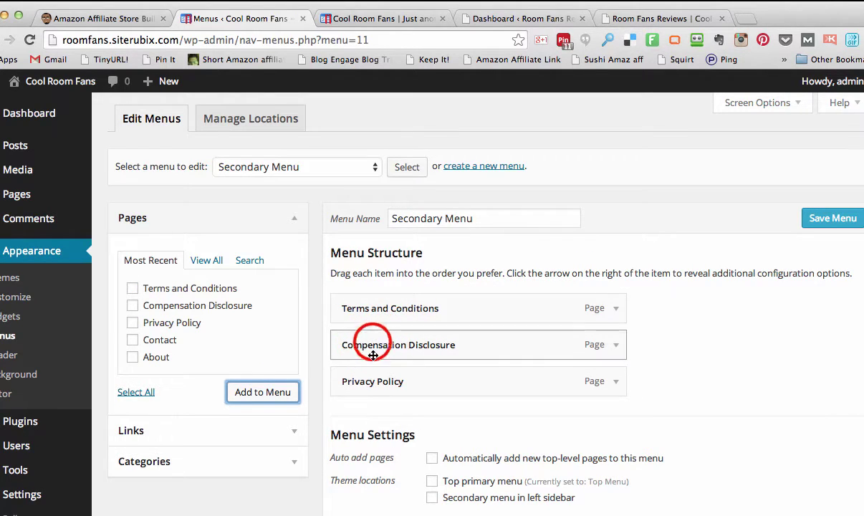
Move Compensation Disclosure above Terms and Conditions, assign the menu to "Secondary menu in left sidebar", and save it
{"action": "left_click_drag", "start_coordinate": [373, 351], "coordinate": [370, 311]}
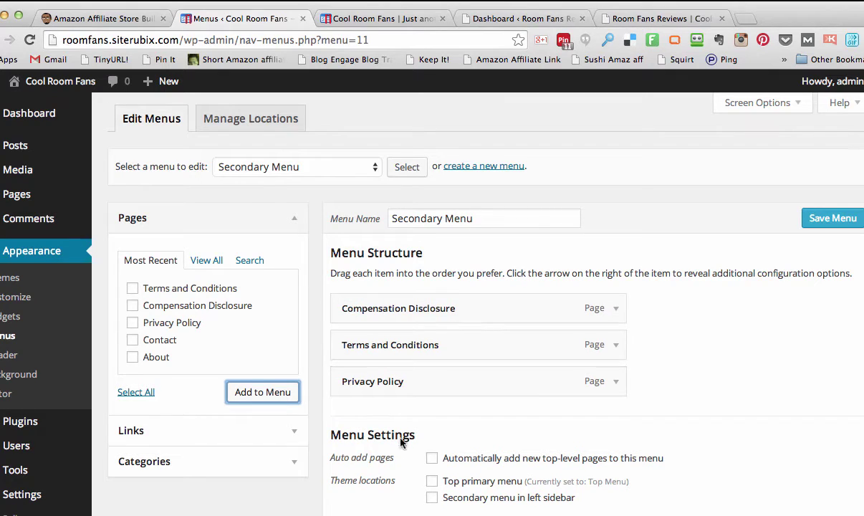
{"action": "left_click", "coordinate": [431, 498]}
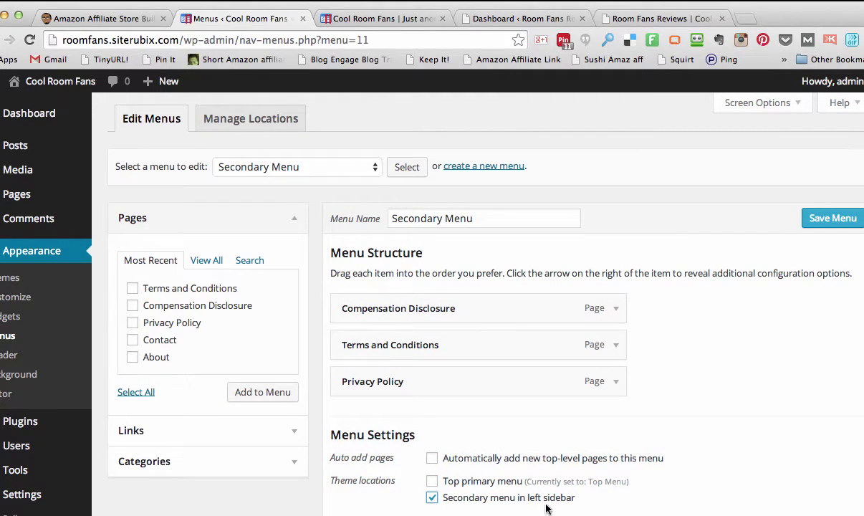
{"action": "key", "text": "Return"}
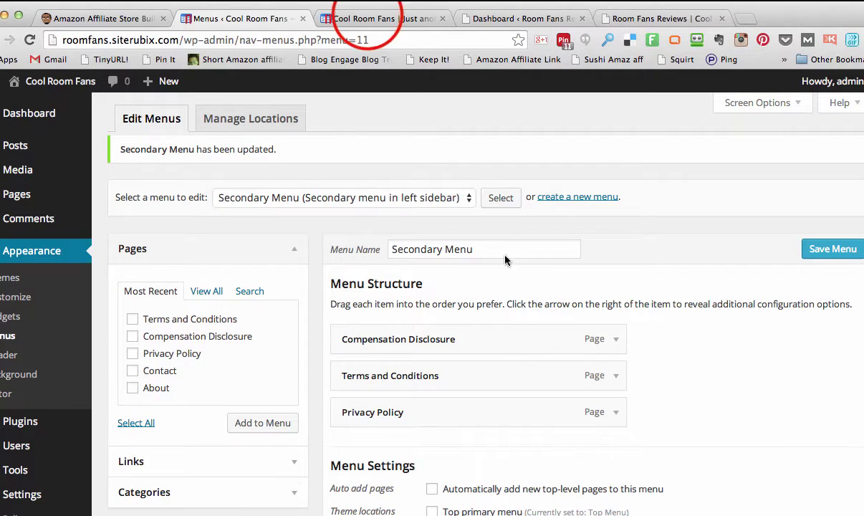
Check the secondary menu on the site's reloaded homepage and look over the Privacy Policy page, including its comment form
{"action": "left_click", "coordinate": [380, 18]}
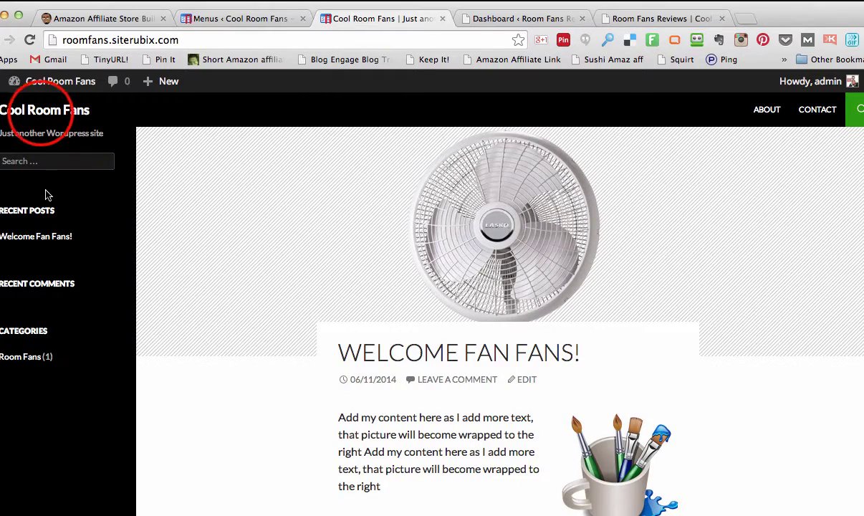
{"action": "left_click", "coordinate": [40, 109]}
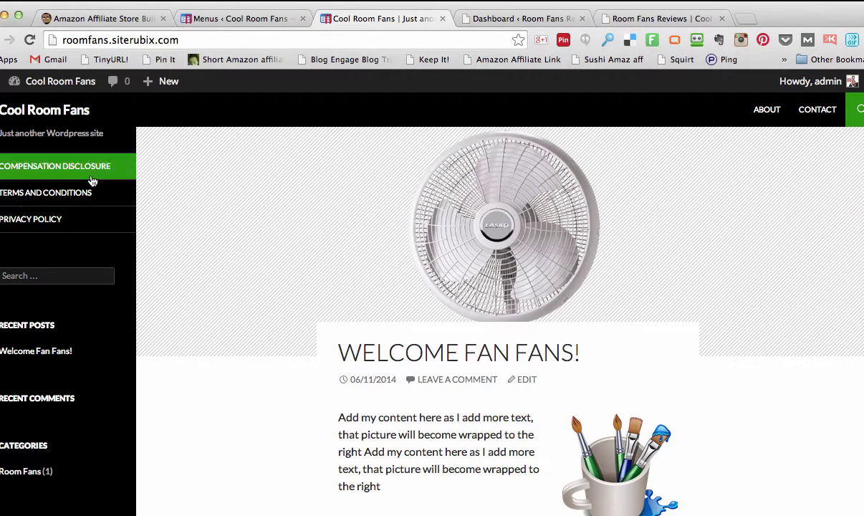
{"action": "left_click", "coordinate": [73, 220]}
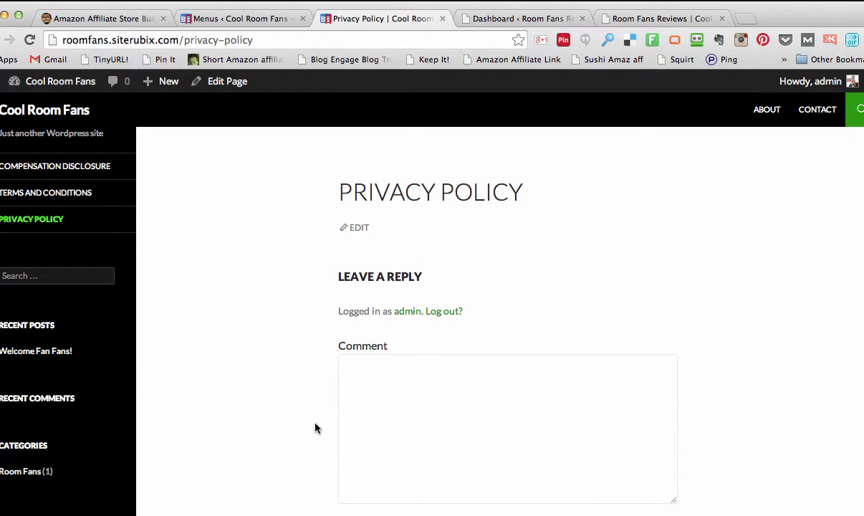
{"action": "scroll", "coordinate": [314, 430], "scroll_direction": "down", "scroll_amount": 3}
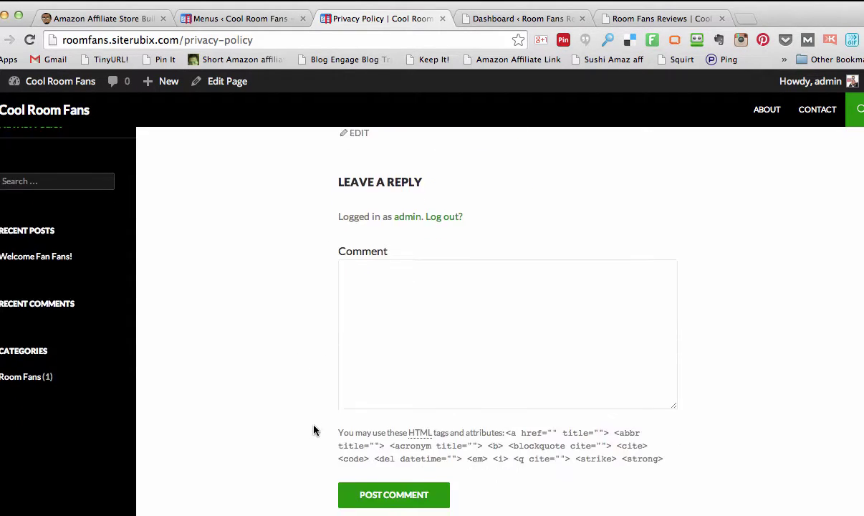
{"action": "scroll", "coordinate": [314, 430], "scroll_direction": "up", "scroll_amount": 2}
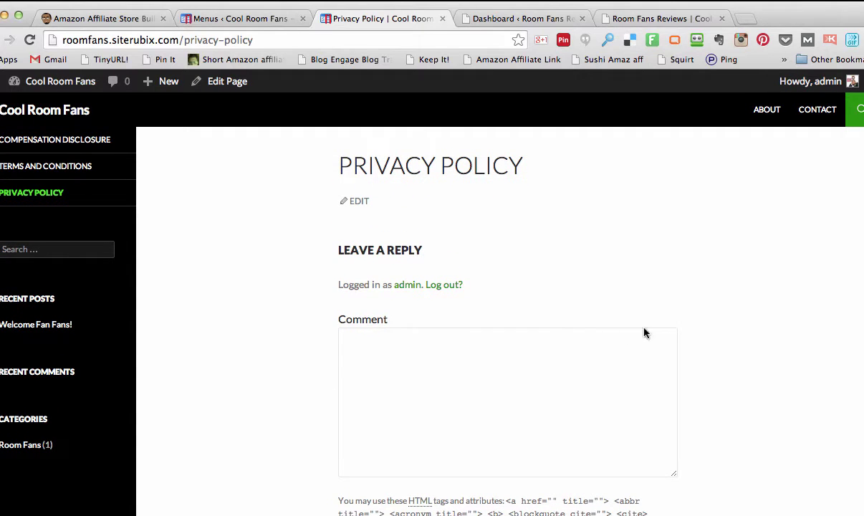
Return to the admin area's list of all pages and disallow comments on the Terms and Conditions page
{"action": "left_click", "coordinate": [226, 18]}
{"action": "mouse_move", "coordinate": [25, 195]}
{"action": "left_click", "coordinate": [112, 196]}
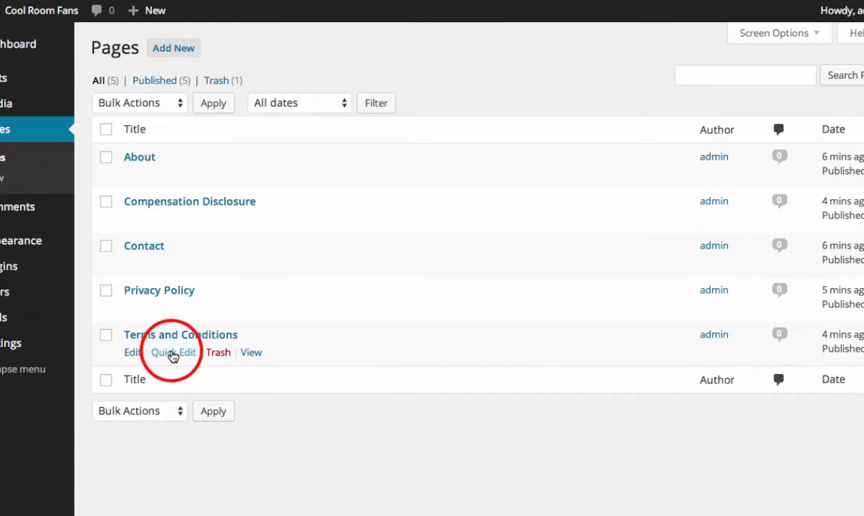
{"action": "left_click", "coordinate": [172, 357]}
{"action": "left_click", "coordinate": [506, 426]}
{"action": "left_click", "coordinate": [859, 478]}
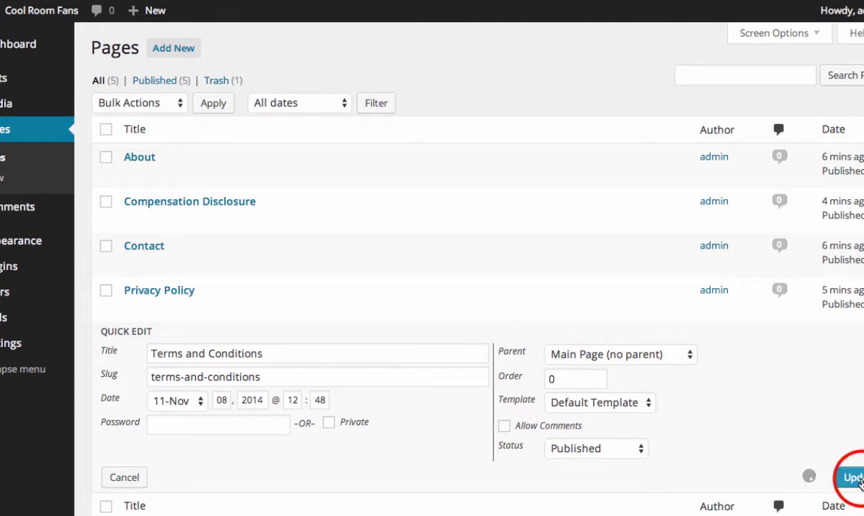
Disallow comments on the Privacy Policy and Contact pages, updating each one
{"action": "left_click", "coordinate": [166, 309]}
{"action": "left_click", "coordinate": [504, 382]}
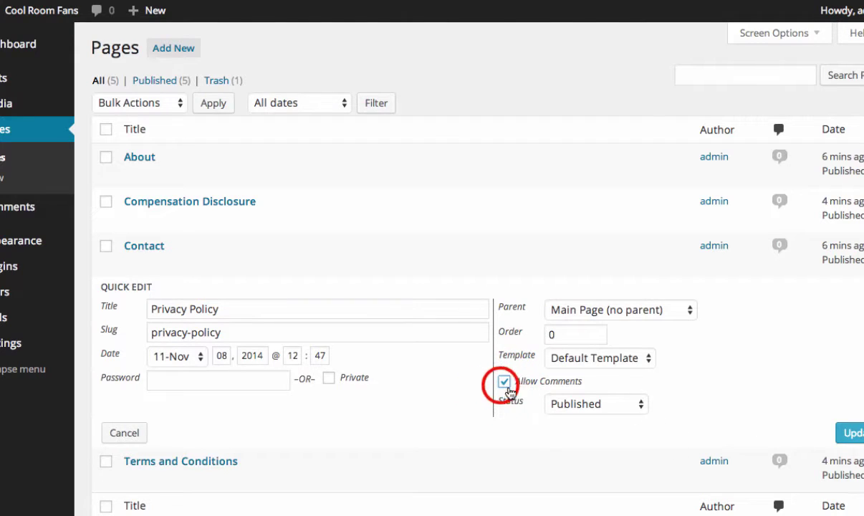
{"action": "left_click", "coordinate": [852, 433]}
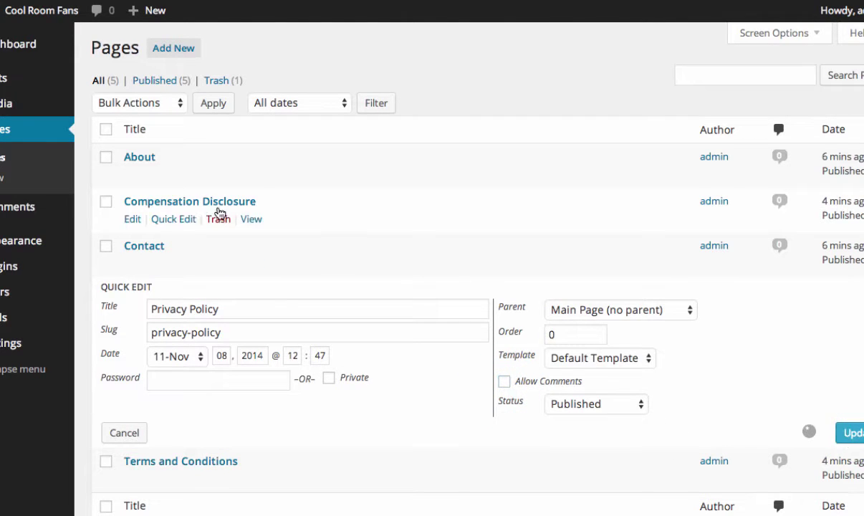
{"action": "left_click", "coordinate": [166, 263]}
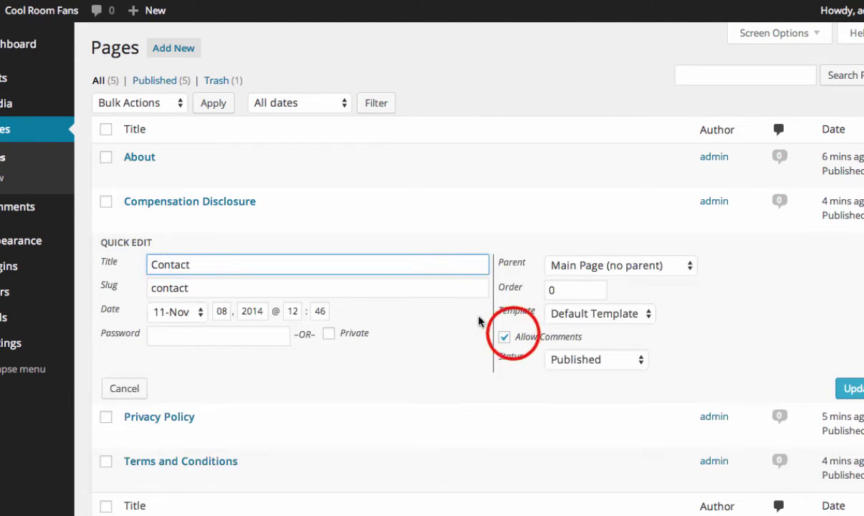
{"action": "left_click", "coordinate": [505, 337]}
{"action": "left_click", "coordinate": [850, 388]}
Disallow comments on the Compensation Disclosure page and update it
{"action": "left_click", "coordinate": [167, 217]}
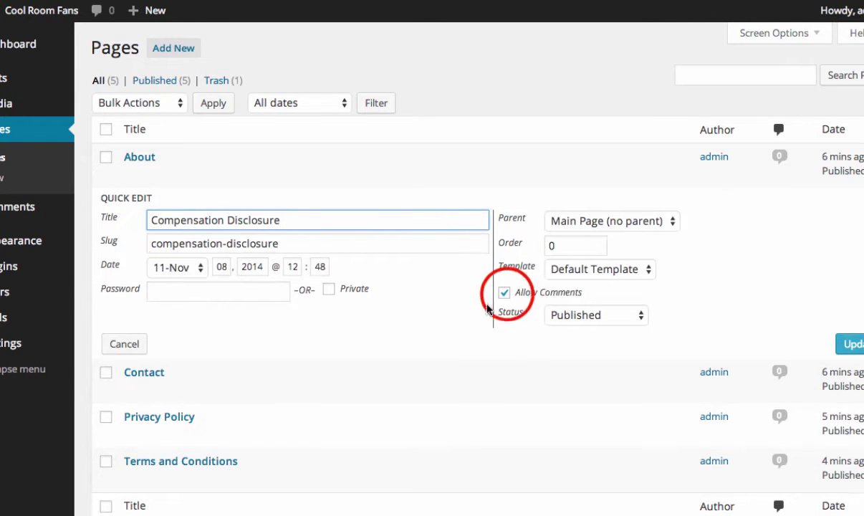
{"action": "left_click", "coordinate": [504, 292]}
{"action": "left_click", "coordinate": [850, 344]}
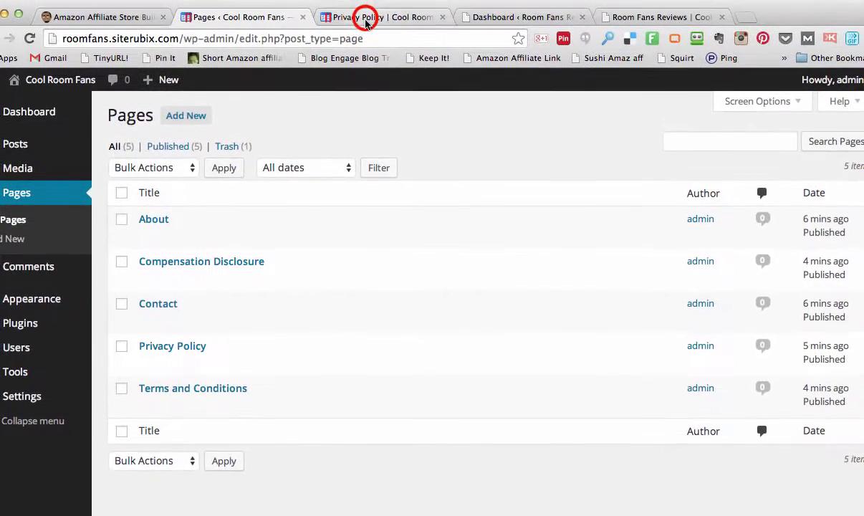
Reload the live Privacy Policy page to check its comment area, and view the site's homepage again
{"action": "left_click", "coordinate": [365, 22]}
{"action": "left_click", "coordinate": [29, 38]}
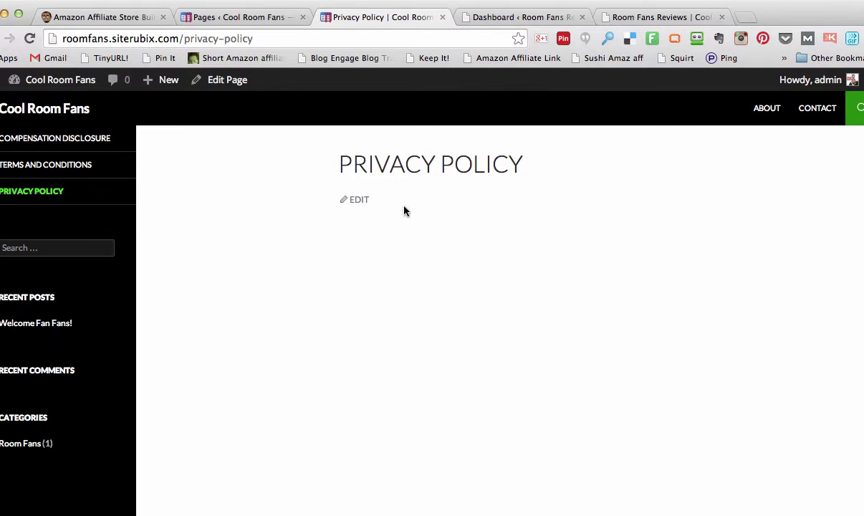
{"action": "left_click", "coordinate": [39, 108]}
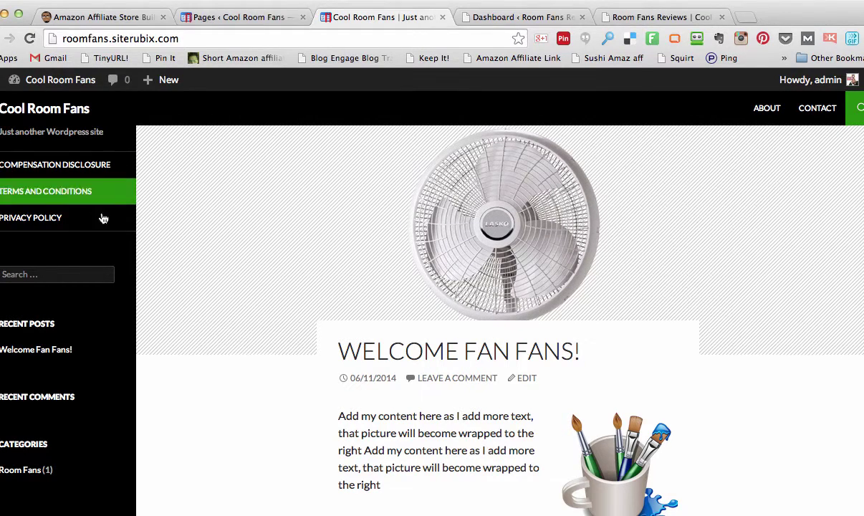
{"action": "scroll", "coordinate": [394, 186], "scroll_direction": "down", "scroll_amount": 1}
{"action": "scroll", "coordinate": [537, 122], "scroll_direction": "up", "scroll_amount": 1}
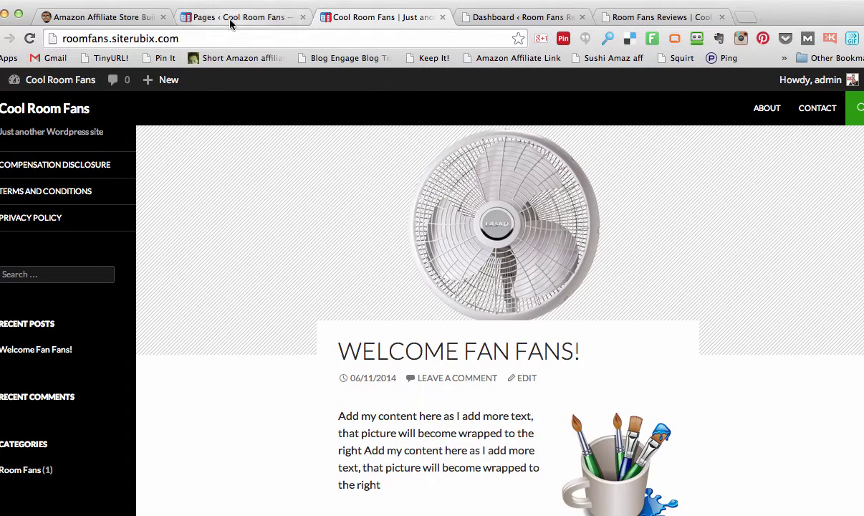
Return to the admin area and activate the installed Exclude Pages from Navigation plugin
{"action": "left_click", "coordinate": [229, 22]}
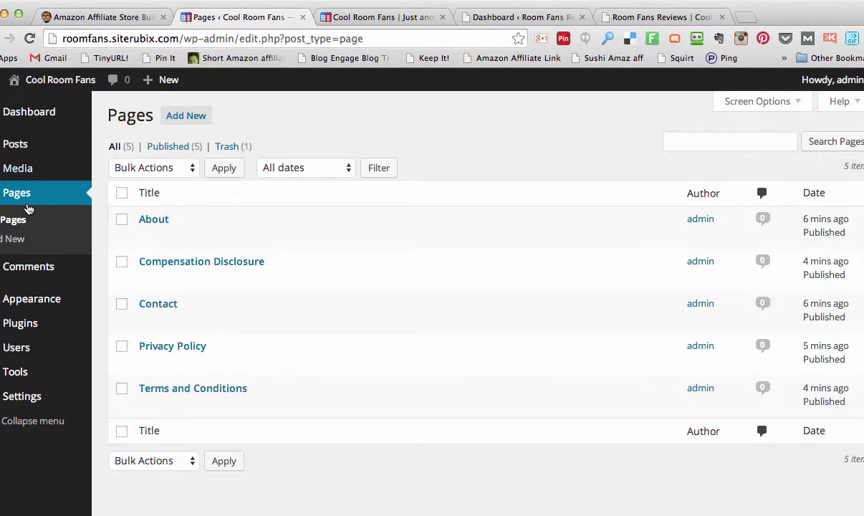
{"action": "left_click", "coordinate": [32, 117]}
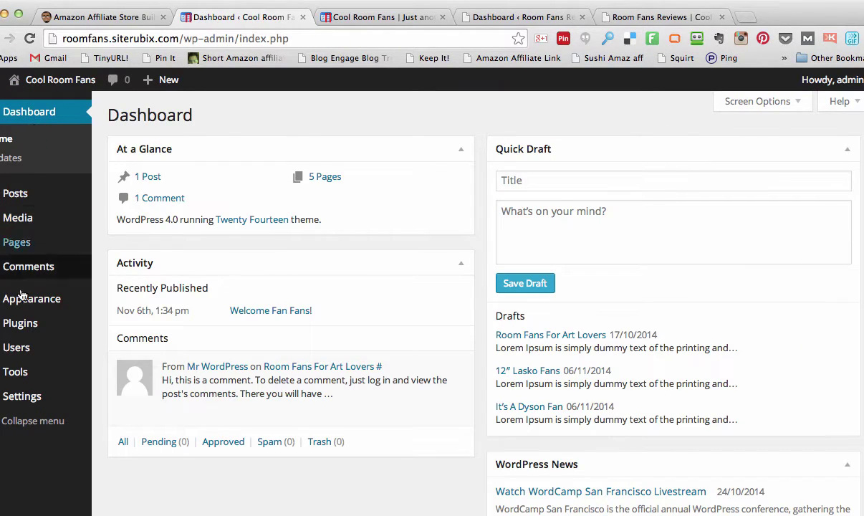
{"action": "mouse_move", "coordinate": [22, 328]}
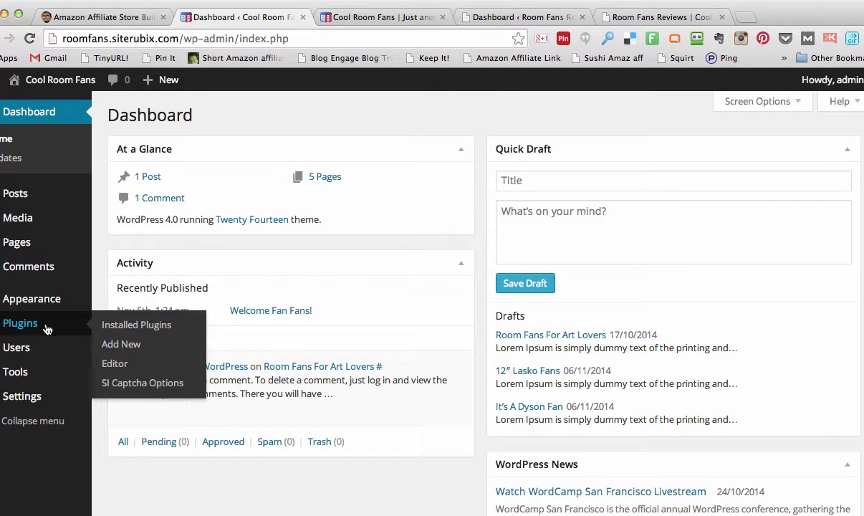
{"action": "left_click", "coordinate": [129, 326]}
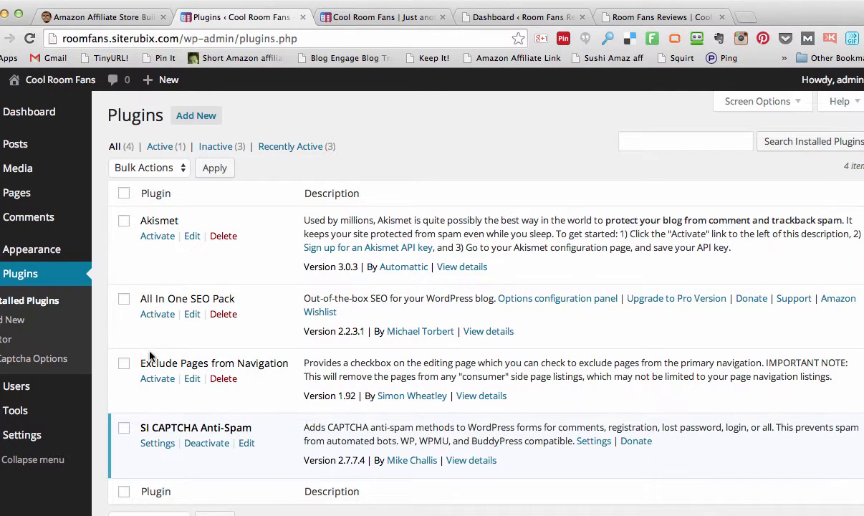
{"action": "left_click", "coordinate": [156, 379]}
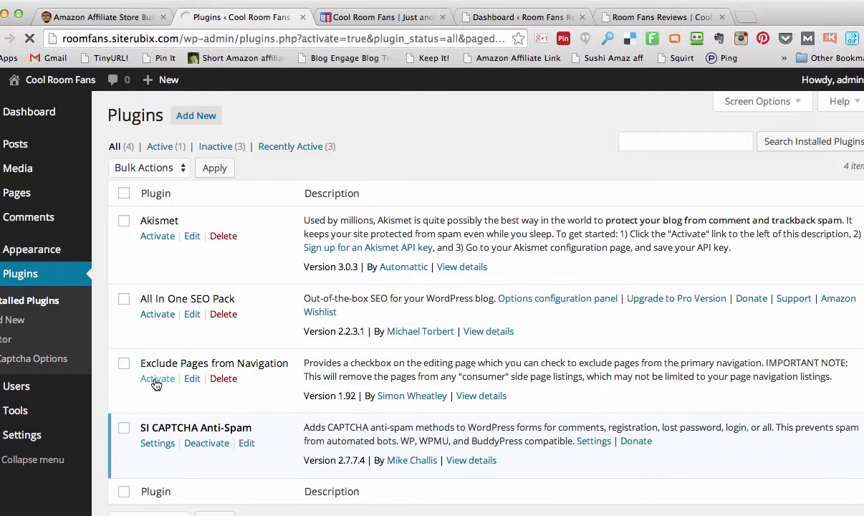
Activate the installed All In One SEO Pack plugin
{"action": "left_click", "coordinate": [141, 406]}
{"action": "left_click_drag", "start_coordinate": [141, 407], "coordinate": [285, 406]}
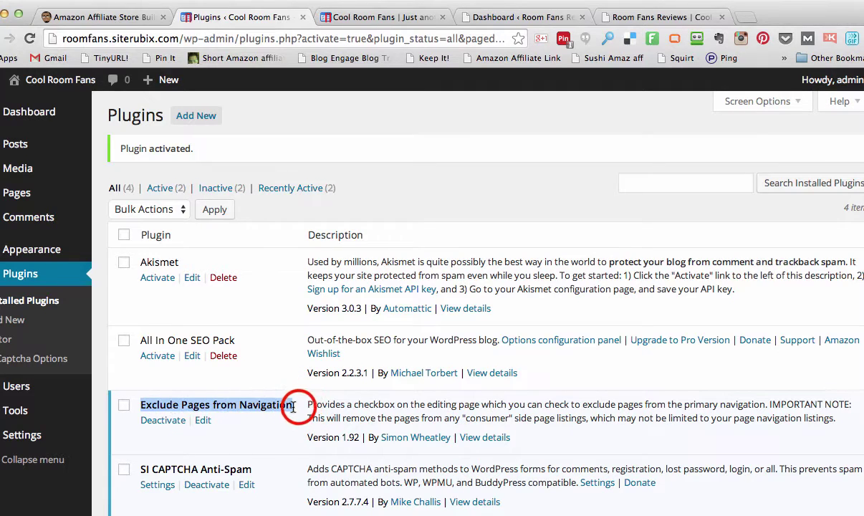
{"action": "left_click", "coordinate": [281, 382]}
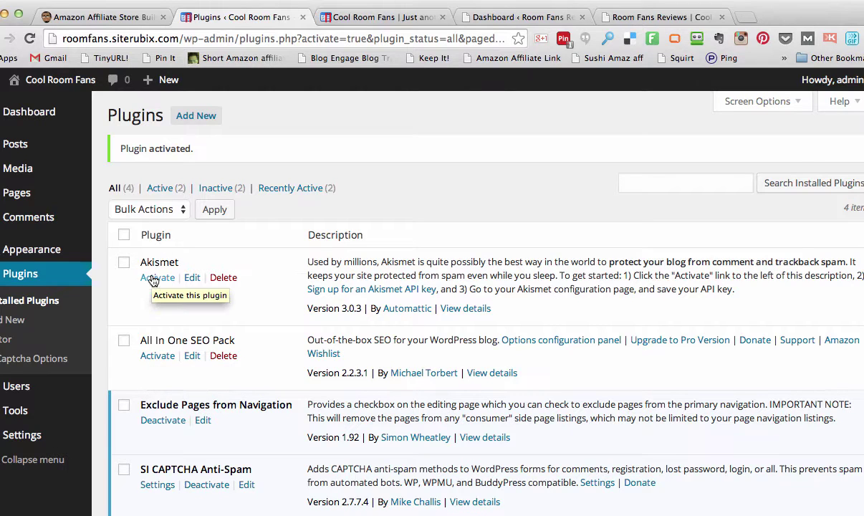
{"action": "left_click", "coordinate": [150, 354]}
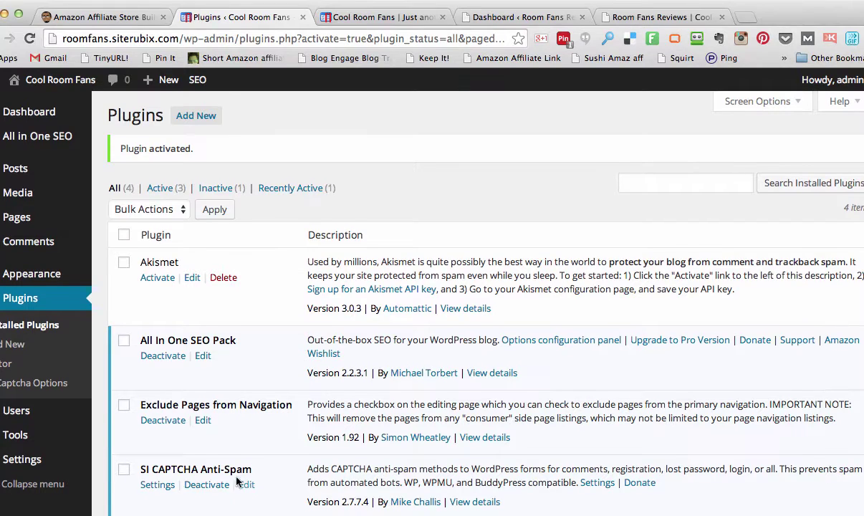
Search for new plugins with the keyword "privacy policy" and look through the results, including Wp-Insert
{"action": "left_click", "coordinate": [194, 118]}
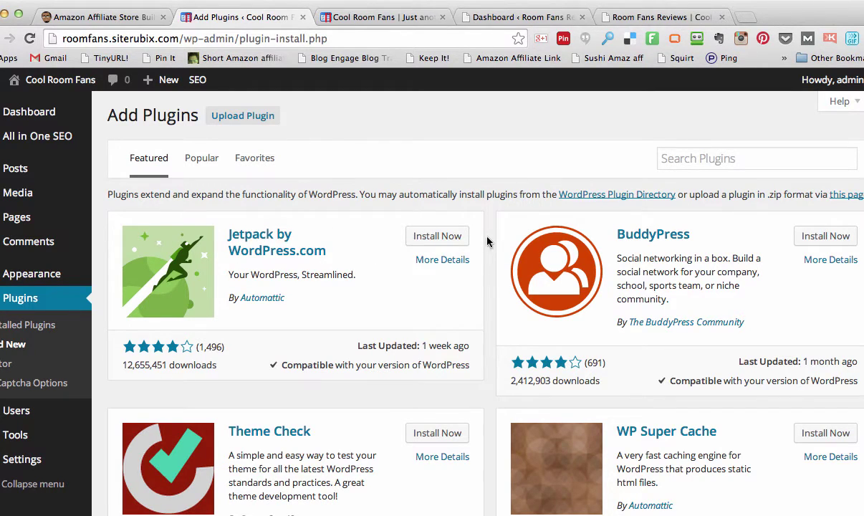
{"action": "left_click", "coordinate": [686, 162]}
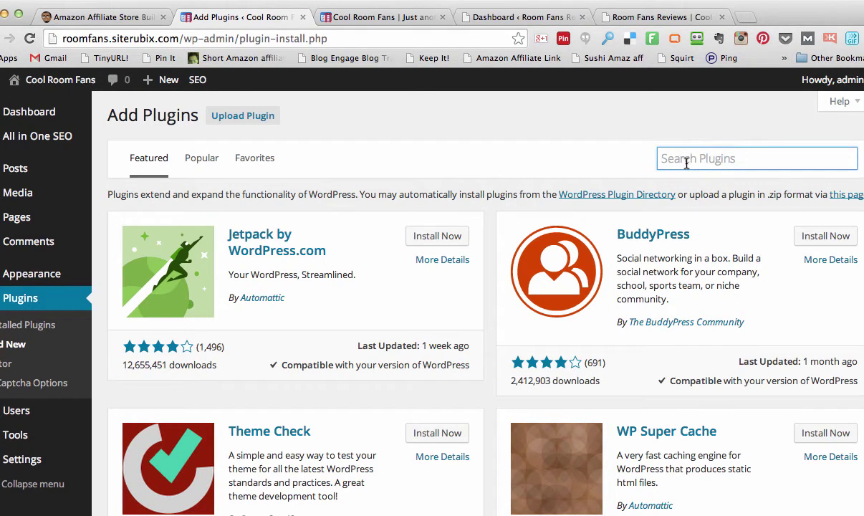
{"action": "type", "text": "p"}
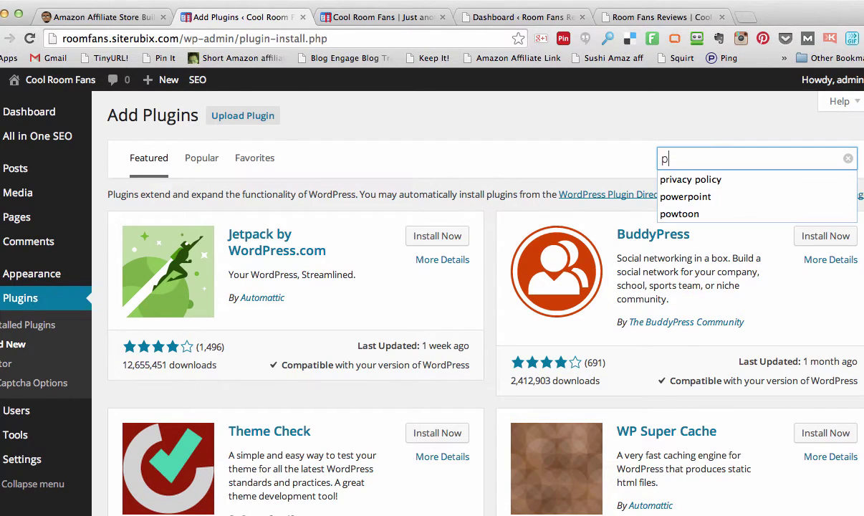
{"action": "left_click", "coordinate": [666, 180]}
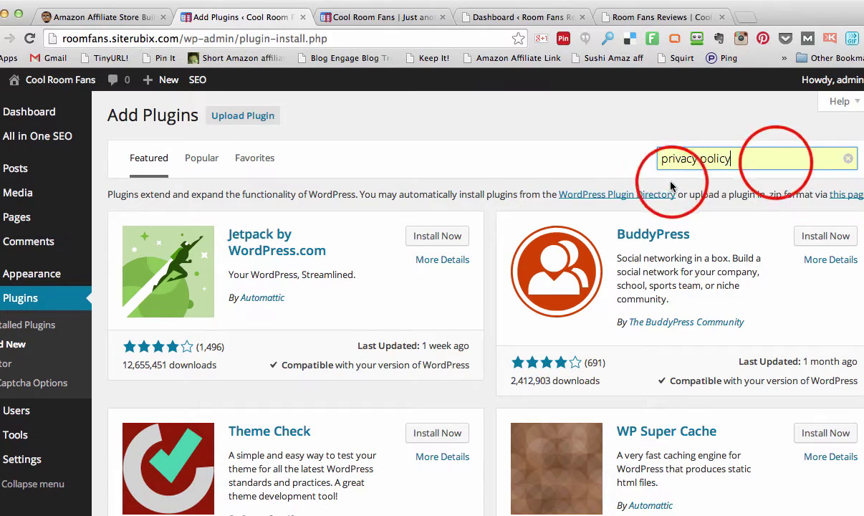
{"action": "left_click", "coordinate": [776, 162]}
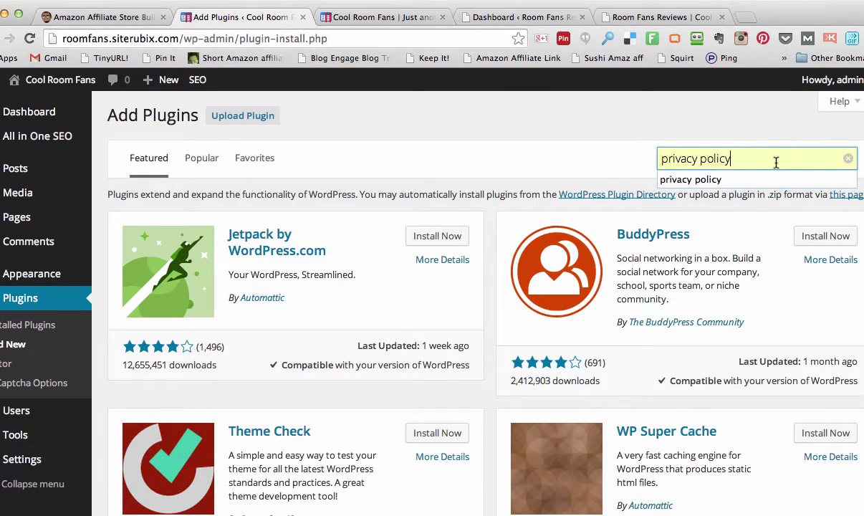
{"action": "key", "text": "Return"}
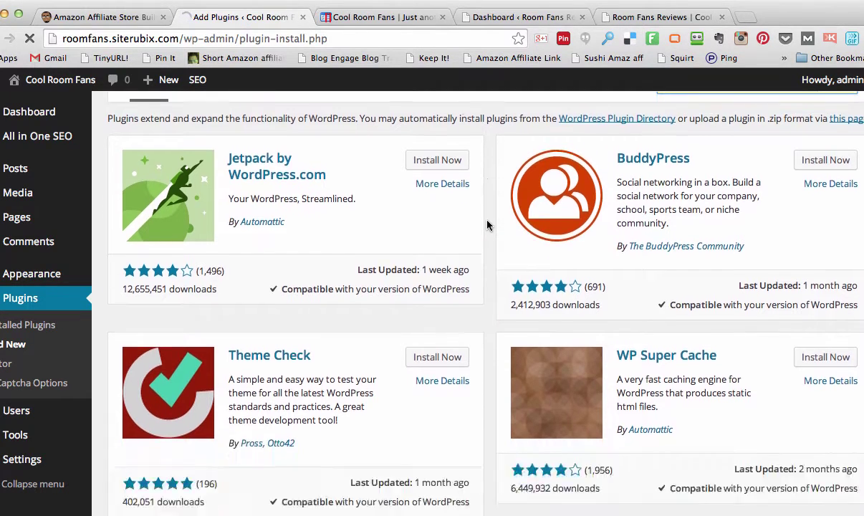
{"action": "scroll", "coordinate": [487, 226], "scroll_direction": "down", "scroll_amount": 2}
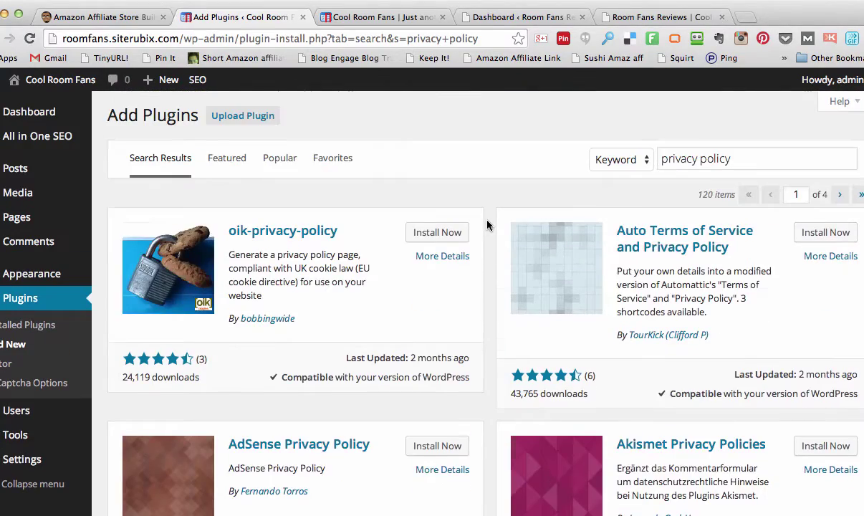
{"action": "scroll", "coordinate": [487, 226], "scroll_direction": "down", "scroll_amount": 5}
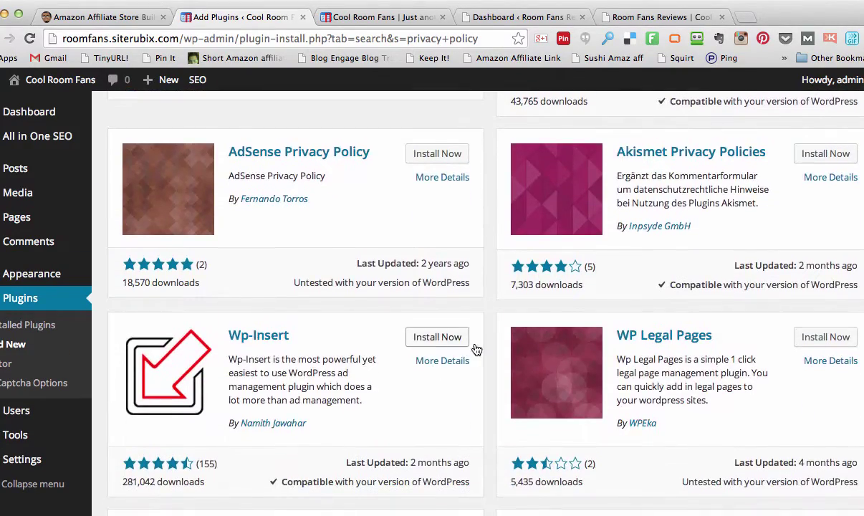
{"action": "scroll", "coordinate": [476, 348], "scroll_direction": "up", "scroll_amount": 5}
{"action": "scroll", "coordinate": [430, 337], "scroll_direction": "down", "scroll_amount": 6}
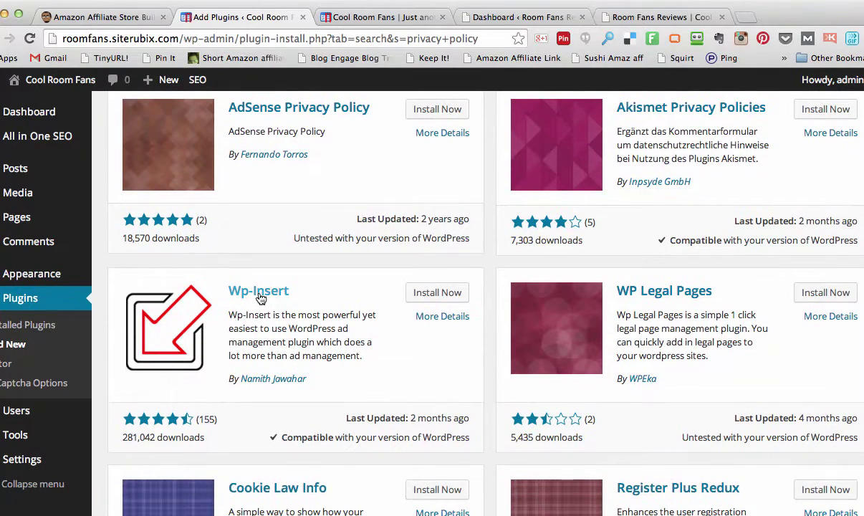
Install the Wp-Insert plugin from the search results and activate it
{"action": "left_click", "coordinate": [435, 293]}
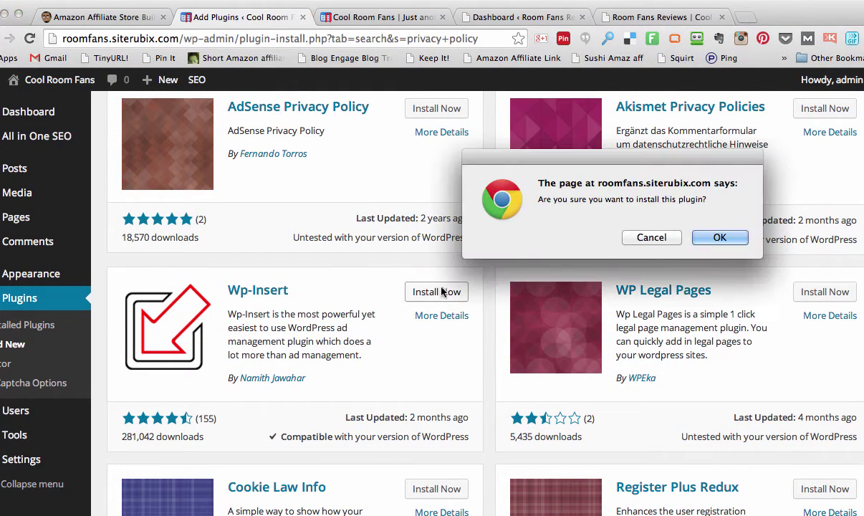
{"action": "left_click", "coordinate": [713, 238]}
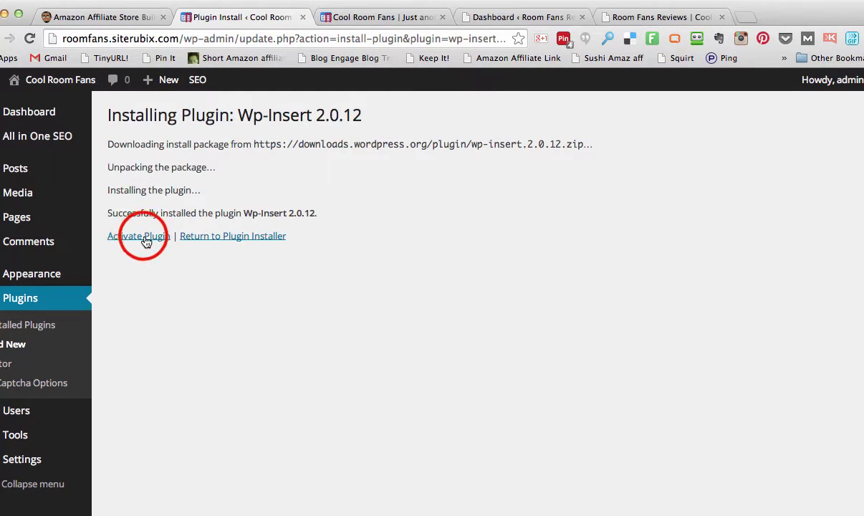
{"action": "left_click", "coordinate": [143, 238]}
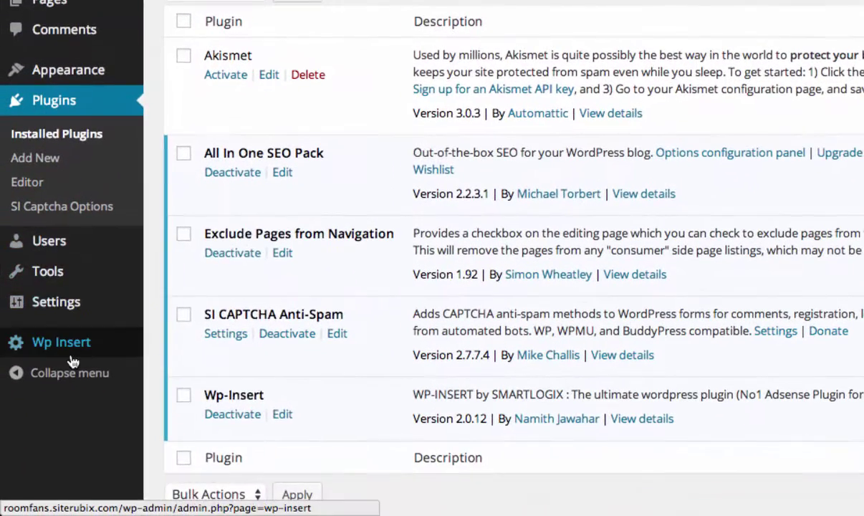
Open the Setup Legal Pages settings of the Wp-Insert plugin
{"action": "mouse_move", "coordinate": [33, 462]}
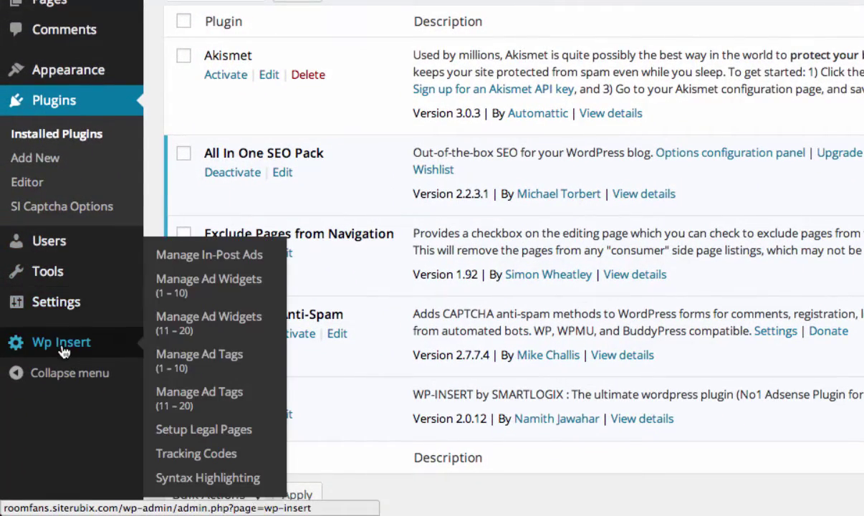
{"action": "left_click", "coordinate": [57, 343]}
{"action": "left_click", "coordinate": [212, 433]}
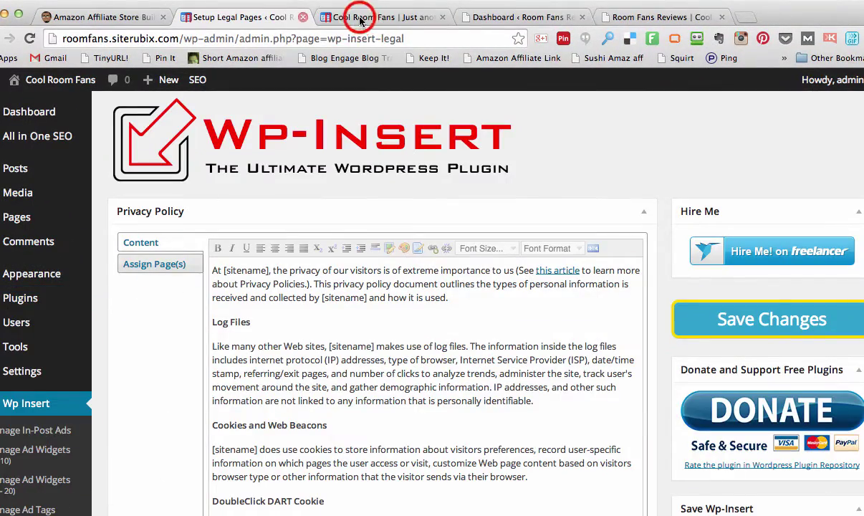
Check the legal page links on the live Cool Room Fans homepage, and look through Wp-Insert's Privacy Policy template text
{"action": "left_click", "coordinate": [356, 18]}
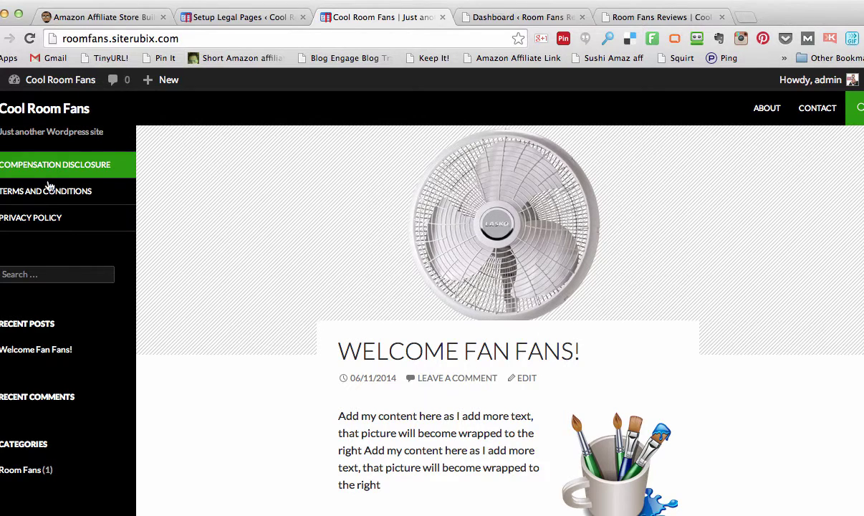
{"action": "left_click", "coordinate": [212, 19]}
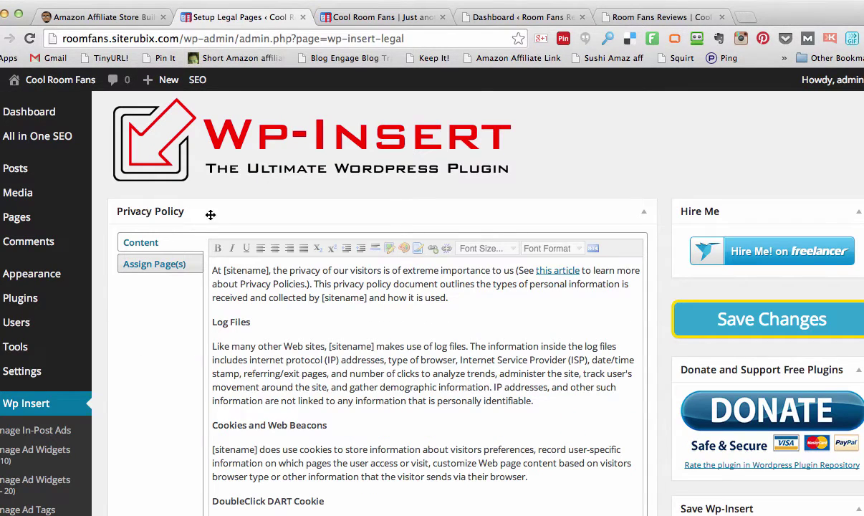
{"action": "left_click", "coordinate": [372, 415]}
{"action": "left_click", "coordinate": [367, 310]}
{"action": "left_click", "coordinate": [392, 331]}
{"action": "left_click", "coordinate": [455, 295]}
{"action": "scroll", "coordinate": [504, 293], "scroll_direction": "down", "scroll_amount": 1}
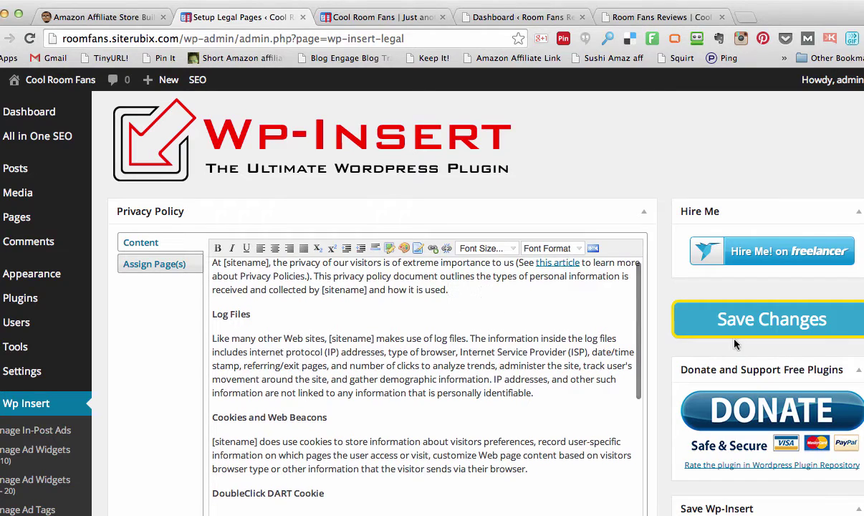
{"action": "scroll", "coordinate": [479, 379], "scroll_direction": "down", "scroll_amount": 4}
{"action": "scroll", "coordinate": [477, 380], "scroll_direction": "up", "scroll_amount": 4}
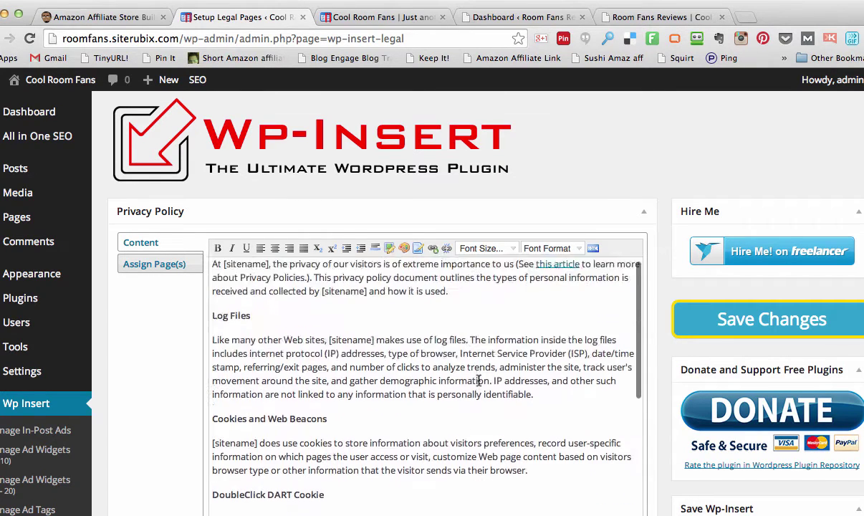
Assign the Privacy Policy page to Wp-Insert's Privacy Policy text and save the changes
{"action": "left_click", "coordinate": [133, 265]}
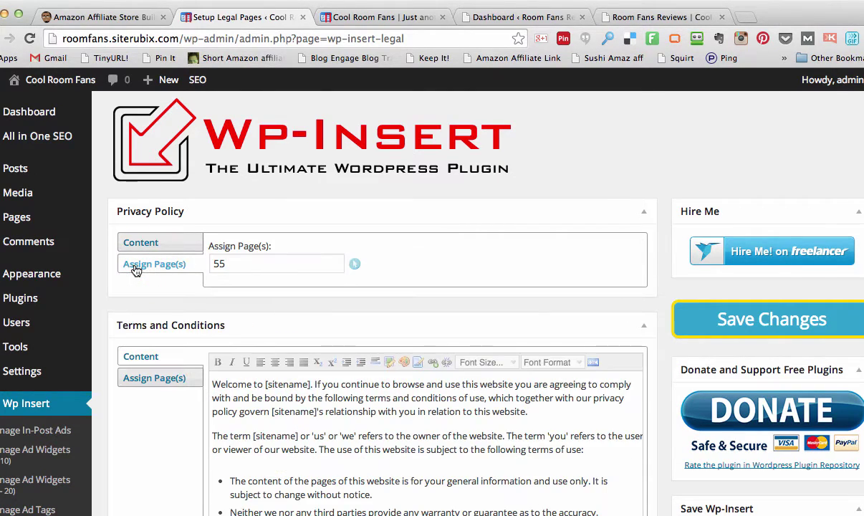
{"action": "left_click", "coordinate": [355, 267]}
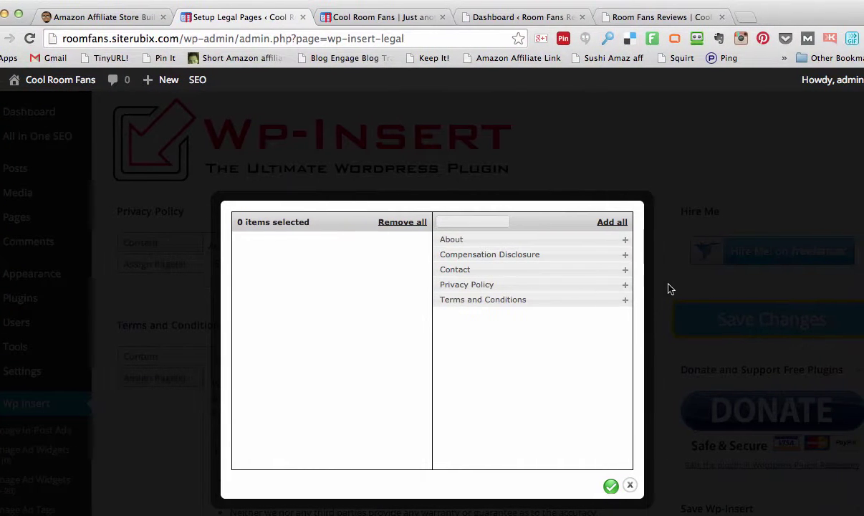
{"action": "left_click", "coordinate": [626, 284]}
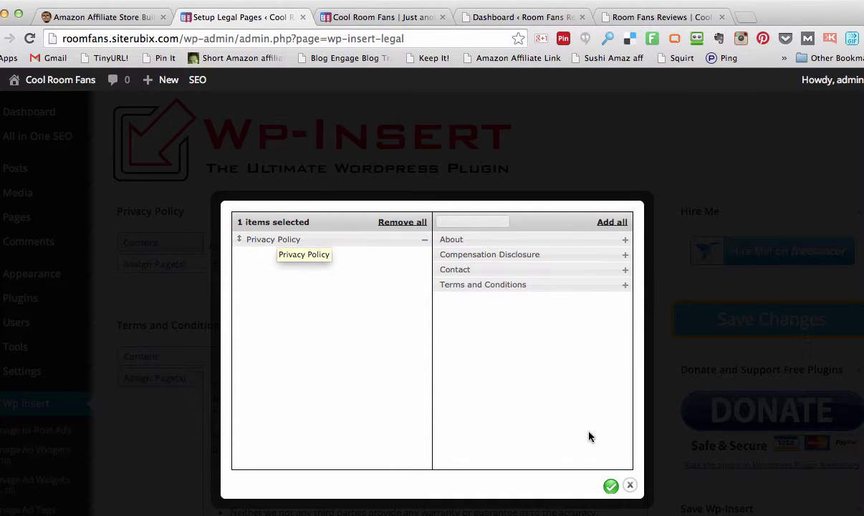
{"action": "left_click", "coordinate": [610, 486]}
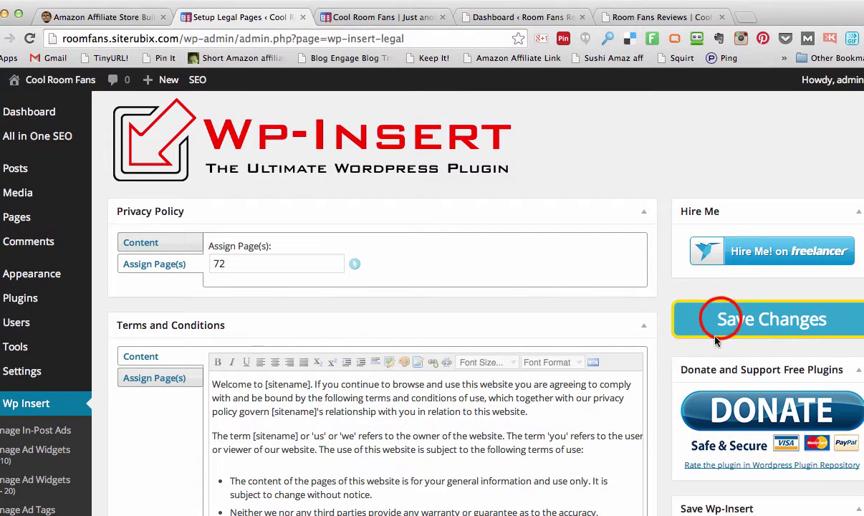
{"action": "left_click", "coordinate": [721, 321]}
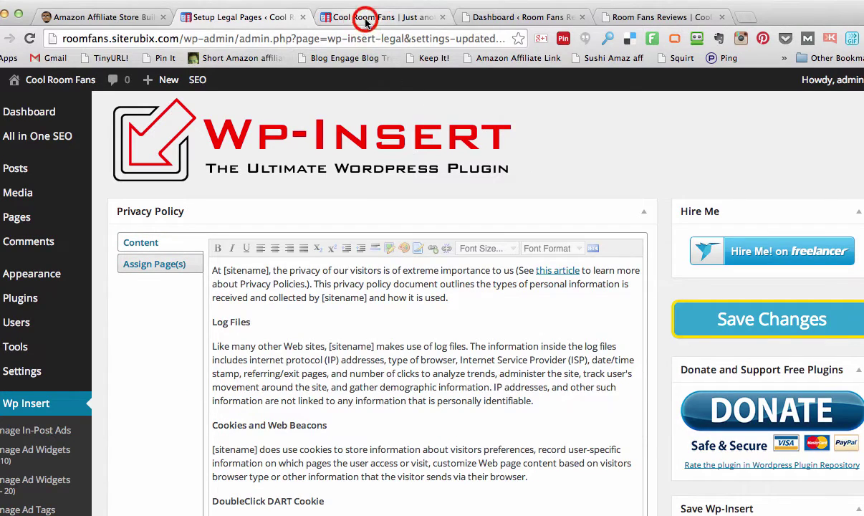
Open the live Privacy Policy page from the Cool Room Fans homepage and read through its inserted text
{"action": "left_click", "coordinate": [338, 19]}
{"action": "left_click", "coordinate": [36, 111]}
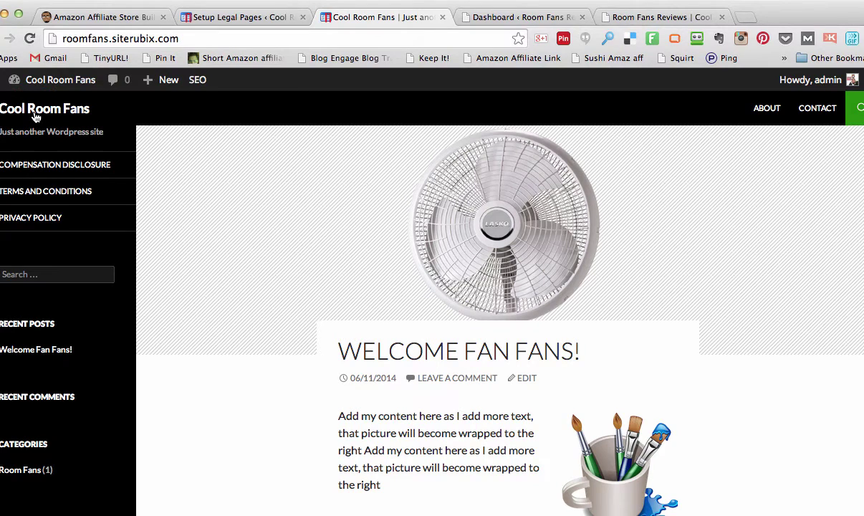
{"action": "left_click", "coordinate": [36, 224]}
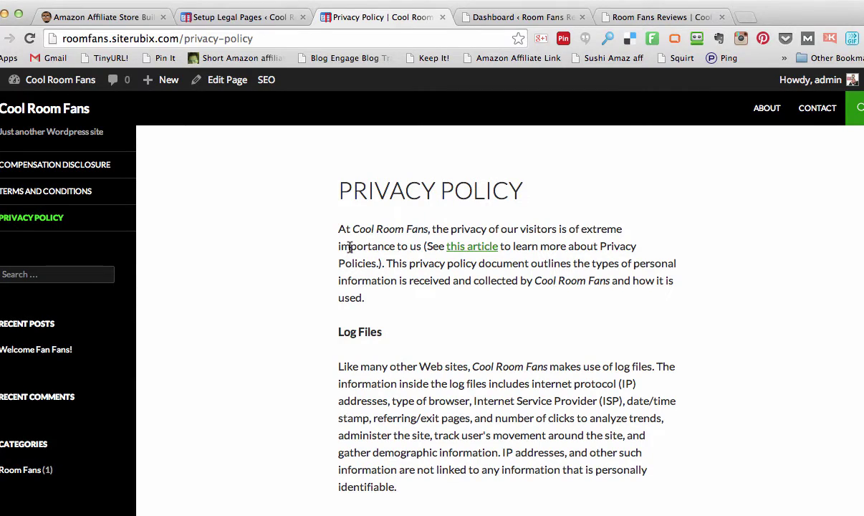
{"action": "scroll", "coordinate": [350, 247], "scroll_direction": "down", "scroll_amount": 8}
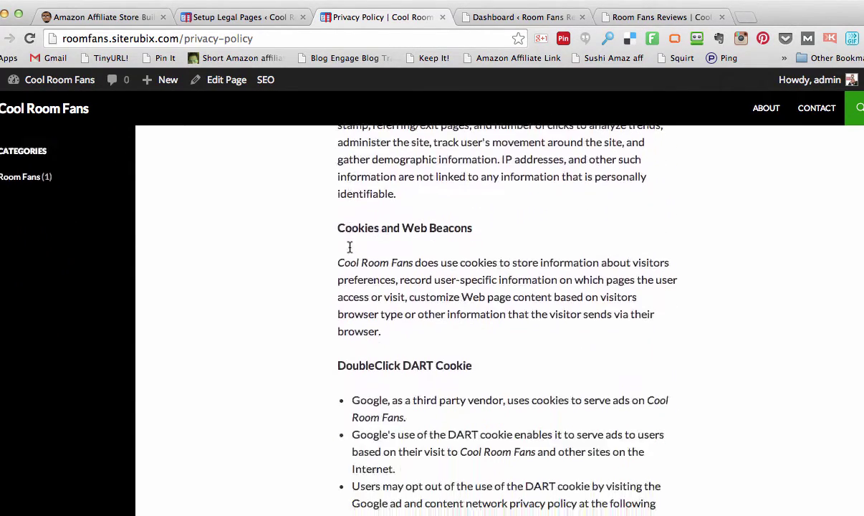
{"action": "scroll", "coordinate": [350, 247], "scroll_direction": "up", "scroll_amount": 8}
Return to the Wp-Insert legal pages setup and assign the Terms and Conditions page to the Terms and Conditions text
{"action": "left_click", "coordinate": [229, 16]}
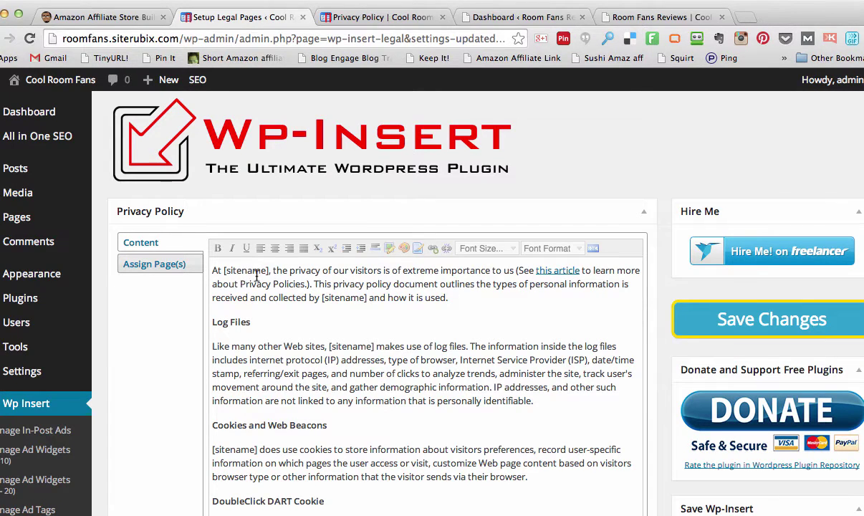
{"action": "scroll", "coordinate": [332, 322], "scroll_direction": "down", "scroll_amount": 5}
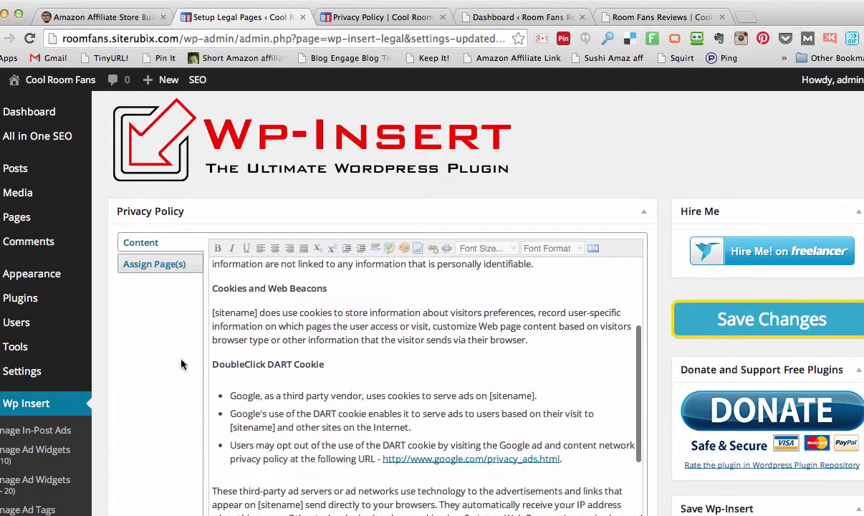
{"action": "scroll", "coordinate": [170, 338], "scroll_direction": "down", "scroll_amount": 10}
{"action": "scroll", "coordinate": [161, 360], "scroll_direction": "down", "scroll_amount": 4}
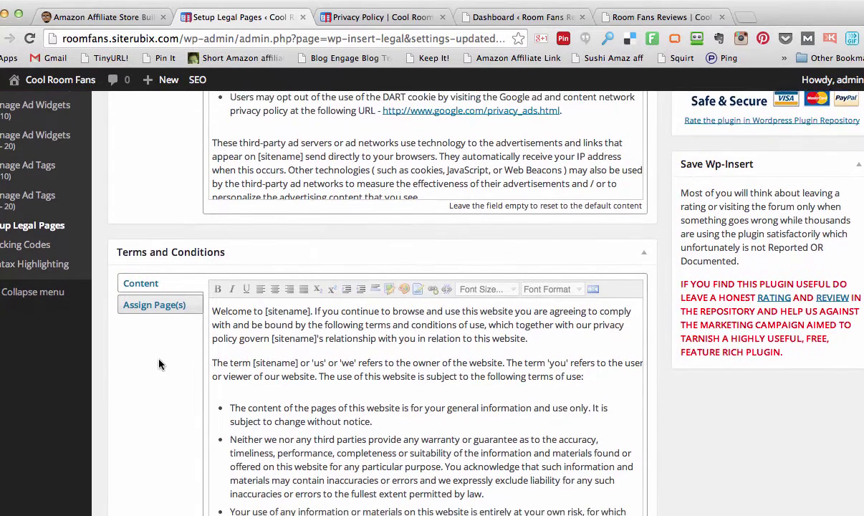
{"action": "left_click", "coordinate": [143, 277]}
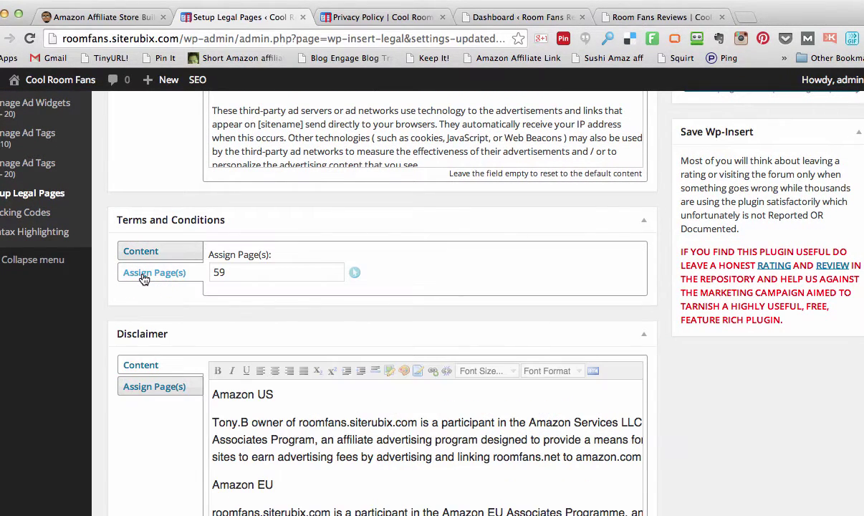
{"action": "left_click", "coordinate": [354, 272]}
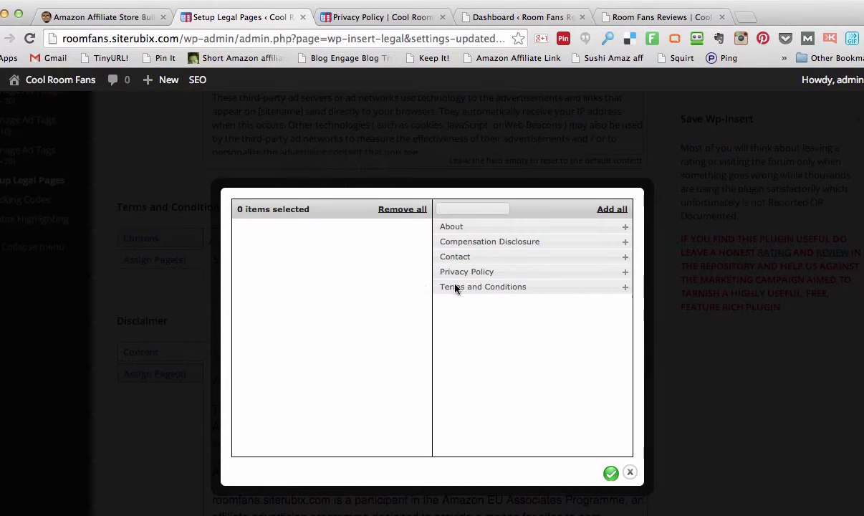
{"action": "left_click", "coordinate": [625, 287]}
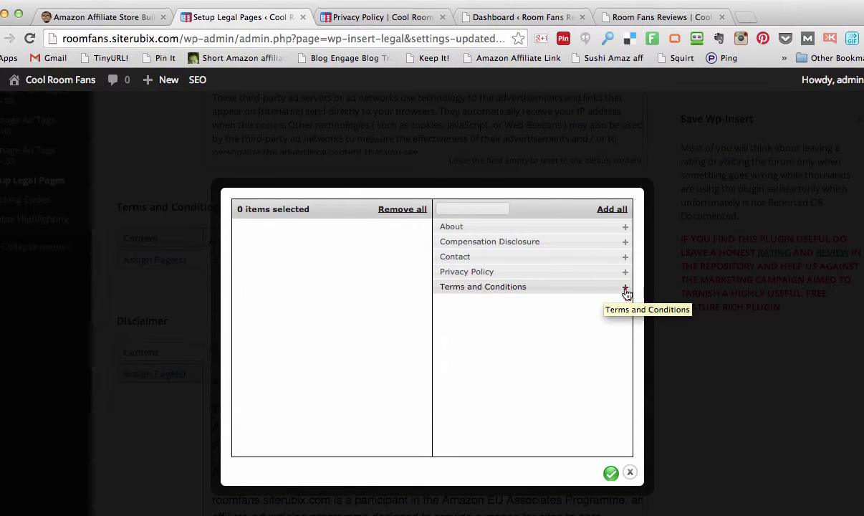
{"action": "left_click", "coordinate": [610, 473]}
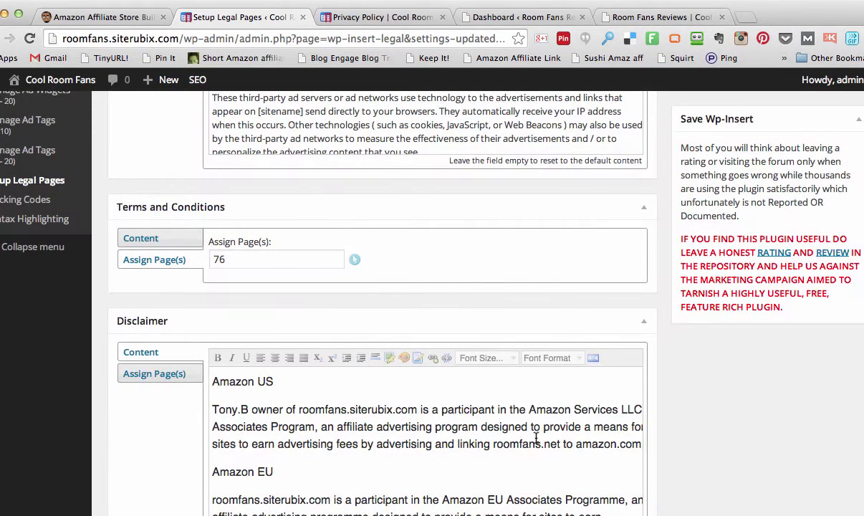
Examine the Disclaimer text in Wp-Insert, including the Amazon US and Amazon EU participant statements and the general disclaimer
{"action": "scroll", "coordinate": [534, 438], "scroll_direction": "down", "scroll_amount": 5}
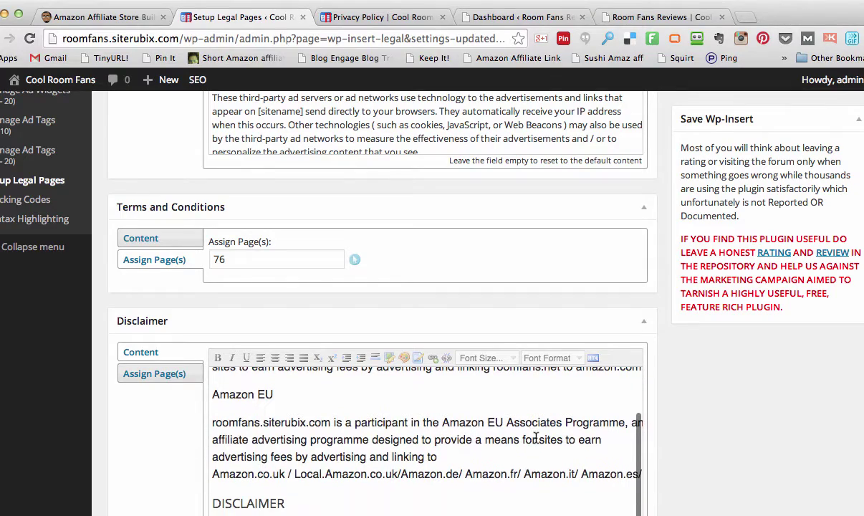
{"action": "scroll", "coordinate": [536, 438], "scroll_direction": "down", "scroll_amount": 10}
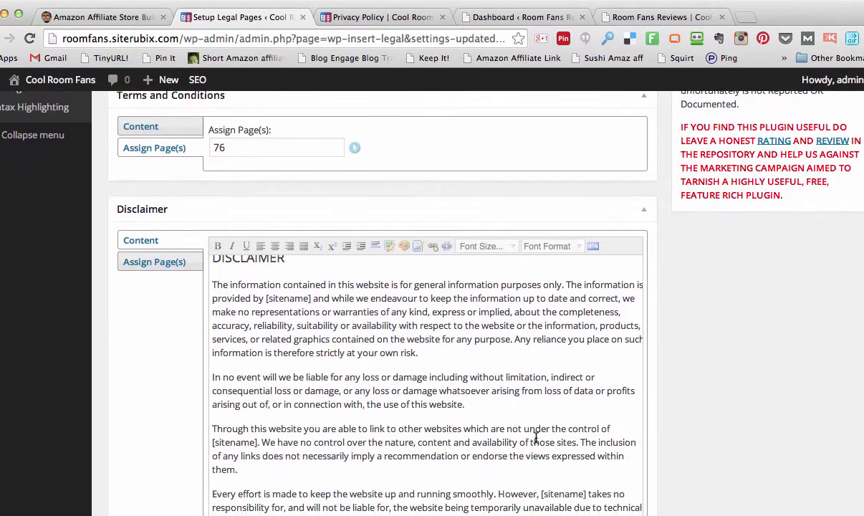
{"action": "scroll", "coordinate": [496, 432], "scroll_direction": "down", "scroll_amount": 1}
{"action": "scroll", "coordinate": [493, 432], "scroll_direction": "down", "scroll_amount": 3}
{"action": "scroll", "coordinate": [459, 359], "scroll_direction": "up", "scroll_amount": 8}
{"action": "scroll", "coordinate": [387, 215], "scroll_direction": "up", "scroll_amount": 2}
{"action": "key", "text": "ctrl+a"}
{"action": "key", "text": "ctrl+v"}
{"action": "scroll", "coordinate": [179, 332], "scroll_direction": "up", "scroll_amount": 1}
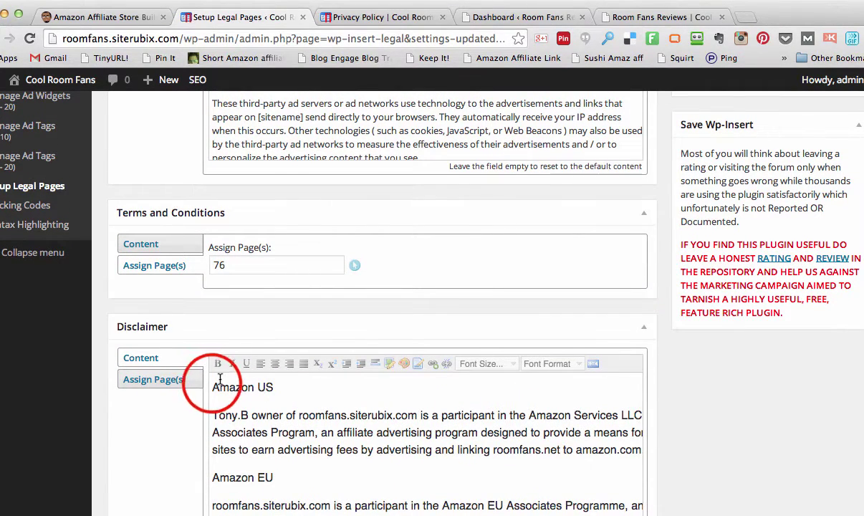
{"action": "left_click_drag", "start_coordinate": [212, 384], "coordinate": [430, 515]}
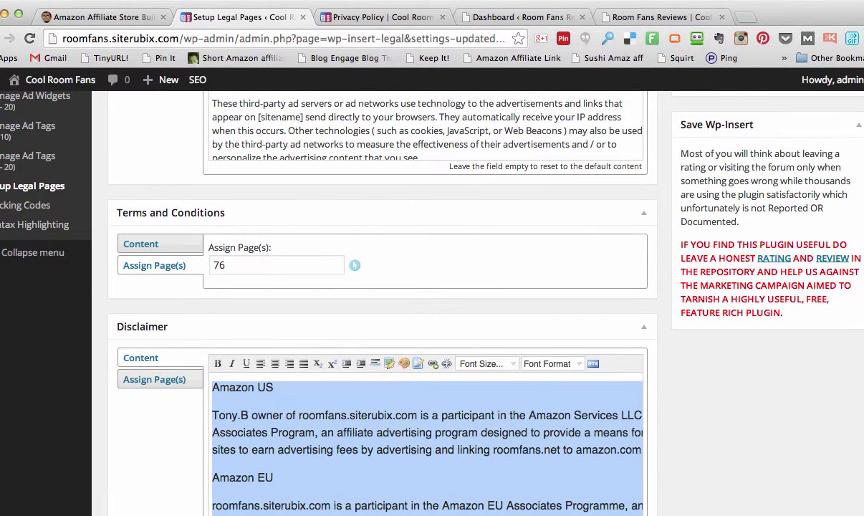
{"action": "left_click", "coordinate": [317, 478]}
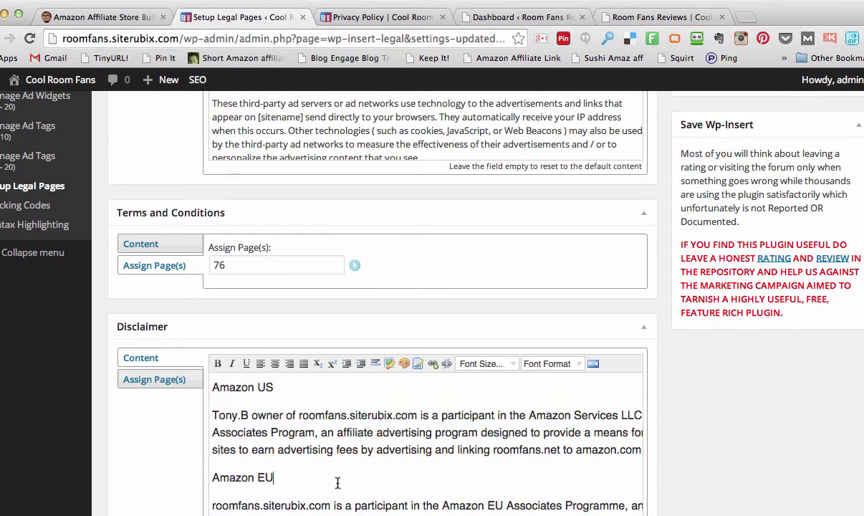
{"action": "scroll", "coordinate": [158, 467], "scroll_direction": "down", "scroll_amount": 2}
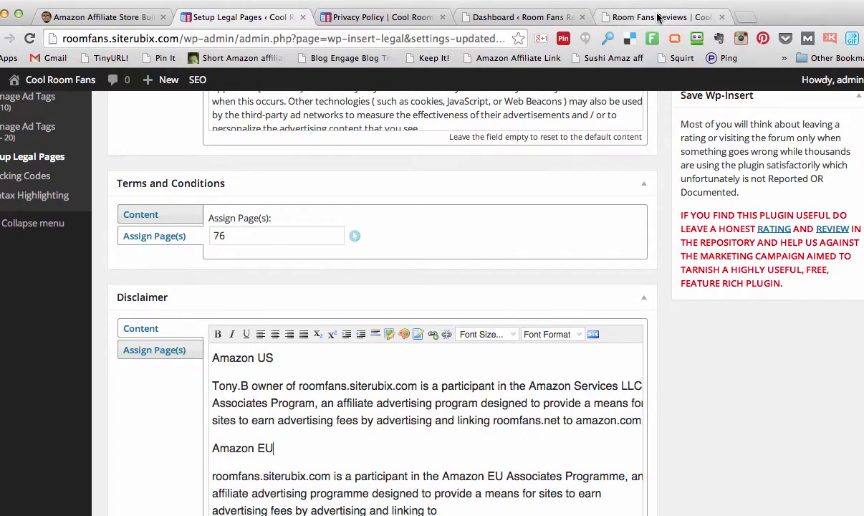
View the homepage of the separate Room Fans Reviews site, and return to Wp-Insert's Disclaimer text to read on below the Amazon EU statement
{"action": "left_click", "coordinate": [658, 16]}
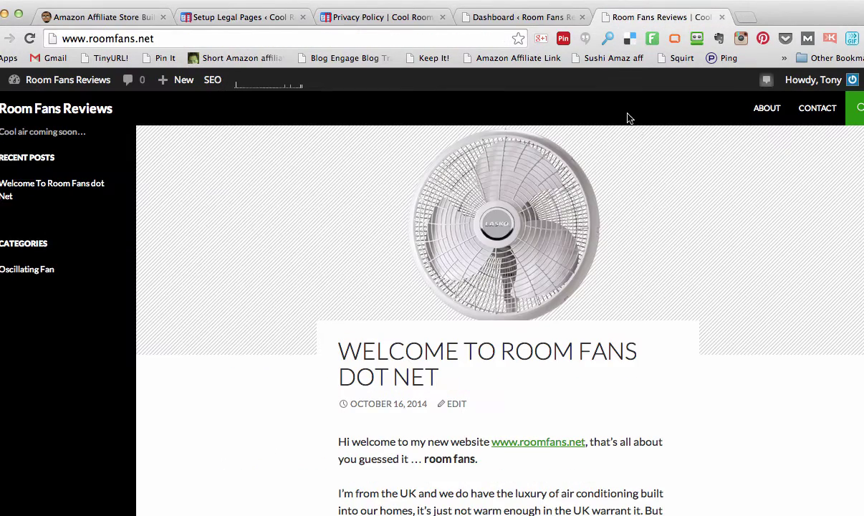
{"action": "scroll", "coordinate": [693, 213], "scroll_direction": "down", "scroll_amount": 5}
{"action": "scroll", "coordinate": [692, 214], "scroll_direction": "up", "scroll_amount": 3}
{"action": "scroll", "coordinate": [693, 215], "scroll_direction": "up", "scroll_amount": 4}
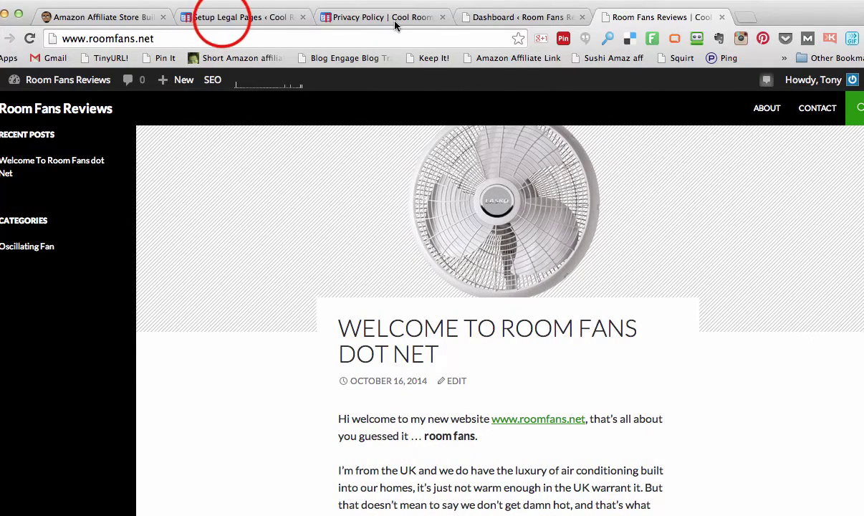
{"action": "left_click", "coordinate": [225, 22]}
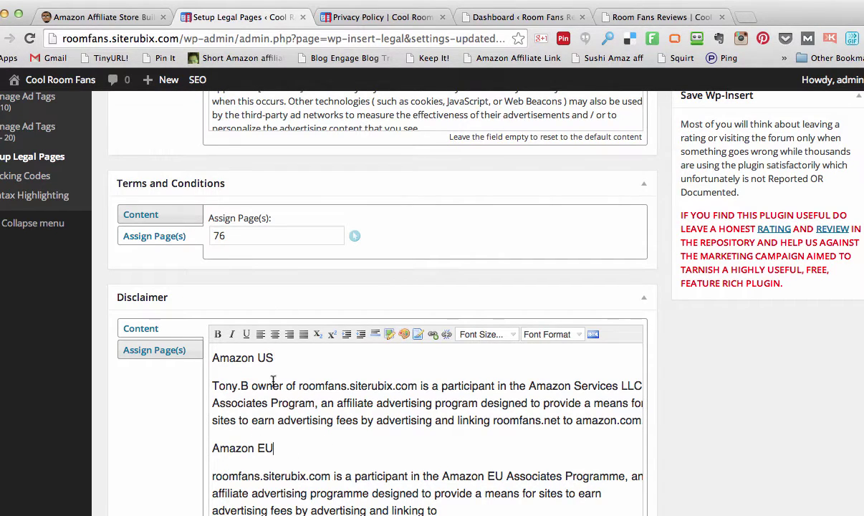
{"action": "scroll", "coordinate": [430, 430], "scroll_direction": "down", "scroll_amount": 5}
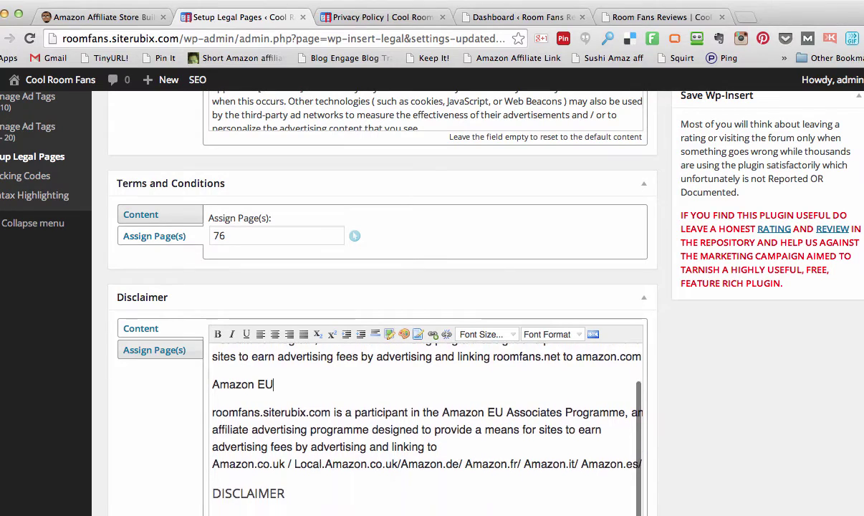
{"action": "scroll", "coordinate": [678, 415], "scroll_direction": "down", "scroll_amount": 5}
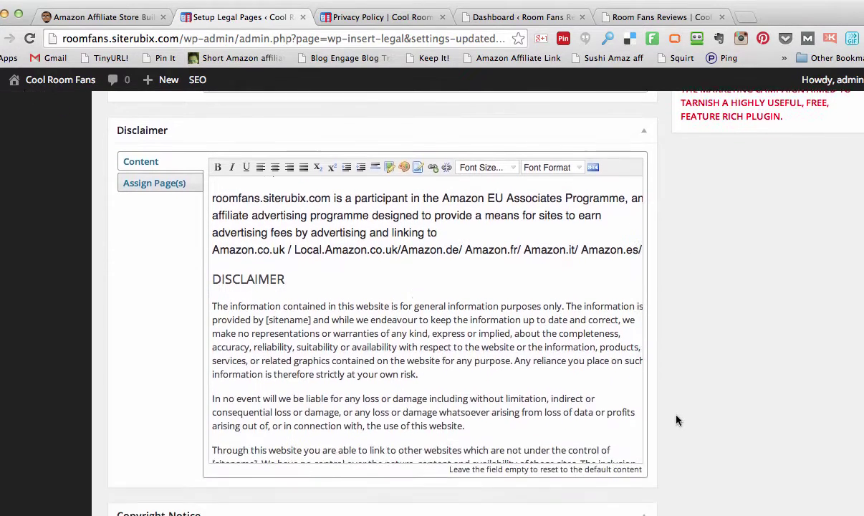
Assign the Compensation Disclosure page to the Disclaimer text in Wp-Insert and save the changes
{"action": "scroll", "coordinate": [677, 415], "scroll_direction": "up", "scroll_amount": 5}
{"action": "left_click", "coordinate": [152, 343]}
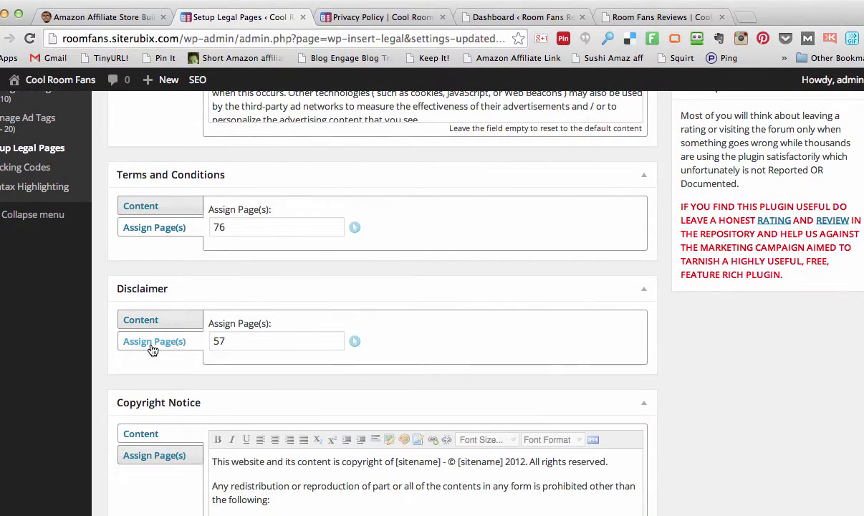
{"action": "left_click", "coordinate": [353, 340]}
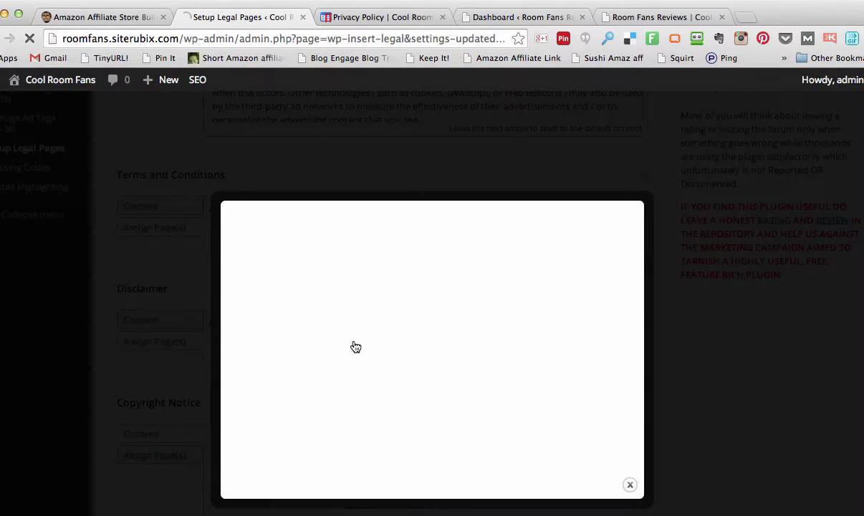
{"action": "left_click", "coordinate": [619, 256]}
{"action": "left_click", "coordinate": [626, 257]}
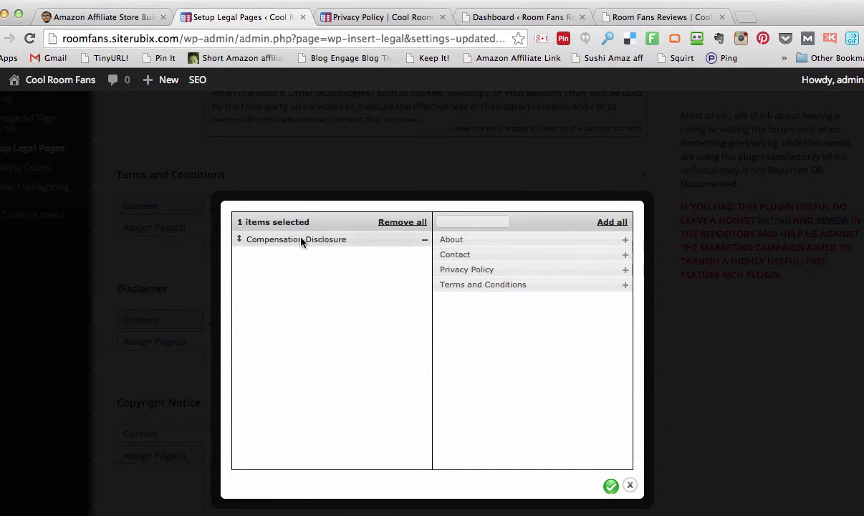
{"action": "left_click", "coordinate": [611, 486]}
{"action": "scroll", "coordinate": [541, 352], "scroll_direction": "up", "scroll_amount": 15}
{"action": "left_click", "coordinate": [731, 319]}
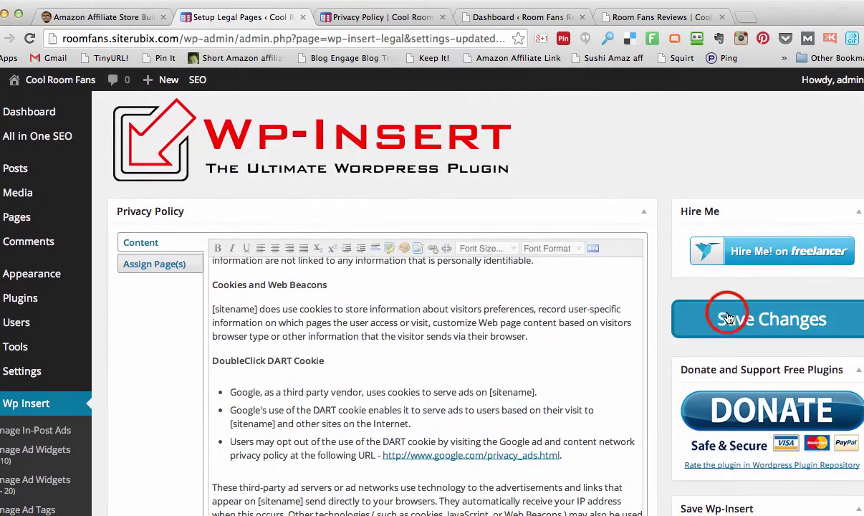
Read through the live Compensation Disclosure page, including its Amazon US, Amazon EU and disclaimer sections, and return to the Cool Room Fans homepage
{"action": "left_click", "coordinate": [376, 17]}
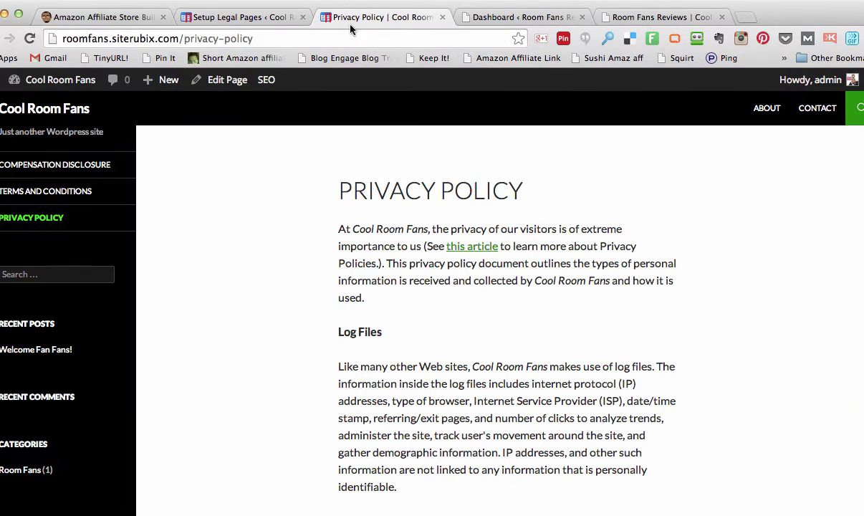
{"action": "left_click", "coordinate": [83, 162]}
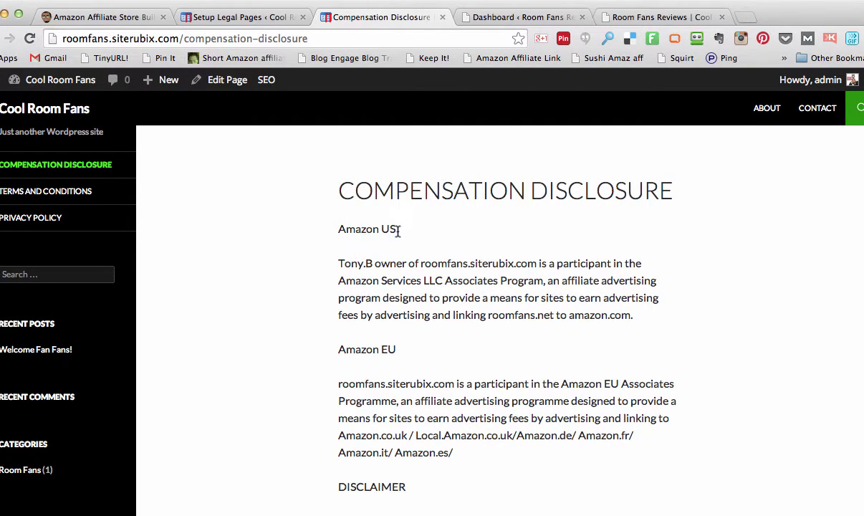
{"action": "scroll", "coordinate": [394, 322], "scroll_direction": "down", "scroll_amount": 1}
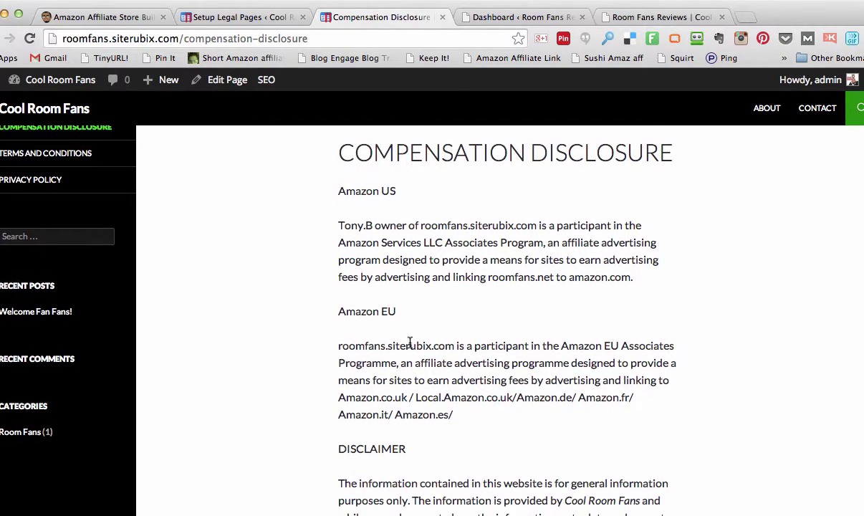
{"action": "scroll", "coordinate": [344, 438], "scroll_direction": "down", "scroll_amount": 10}
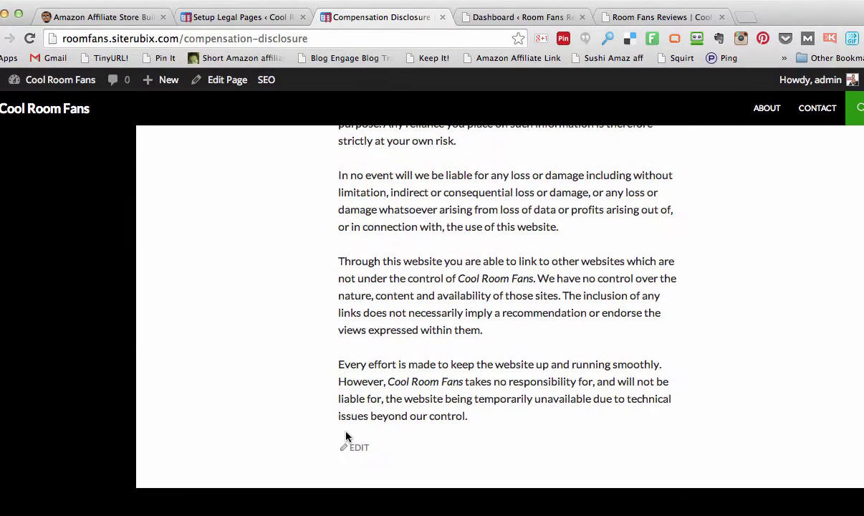
{"action": "scroll", "coordinate": [345, 438], "scroll_direction": "up", "scroll_amount": 10}
{"action": "scroll", "coordinate": [344, 423], "scroll_direction": "up", "scroll_amount": 4}
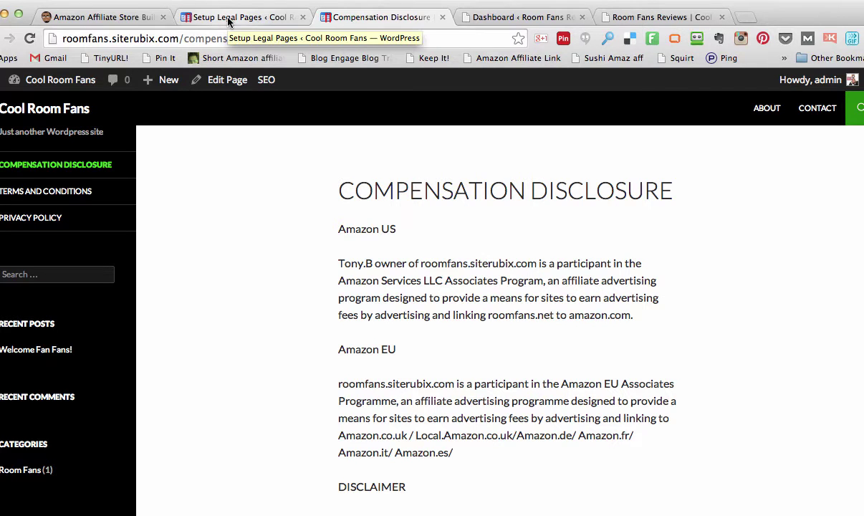
{"action": "left_click_drag", "start_coordinate": [448, 455], "coordinate": [323, 218]}
{"action": "left_click", "coordinate": [324, 225]}
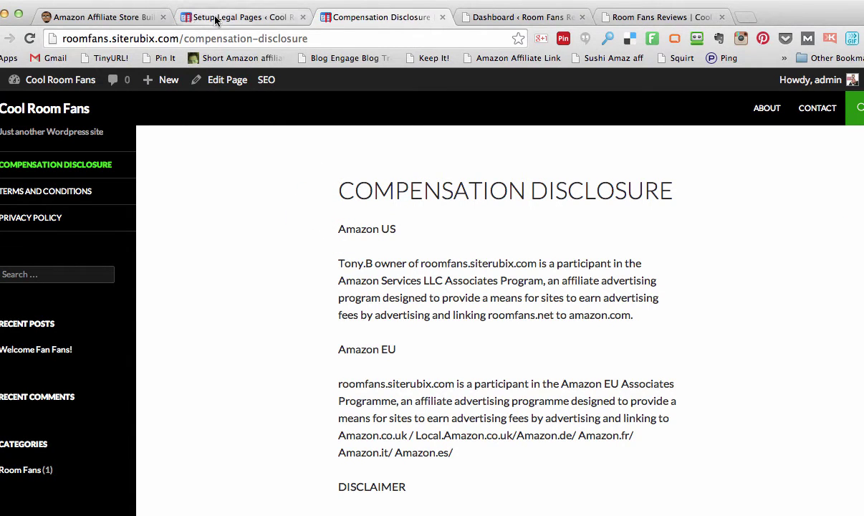
{"action": "left_click", "coordinate": [70, 106]}
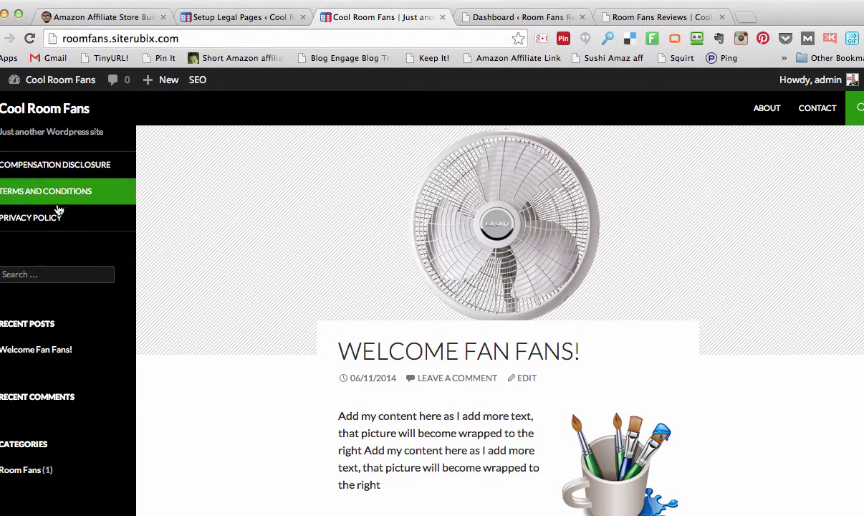
Review the Privacy Policy, Terms and Conditions, Disclaimer and Copyright Notice texts in Wp-Insert's legal pages setup
{"action": "left_click", "coordinate": [216, 17]}
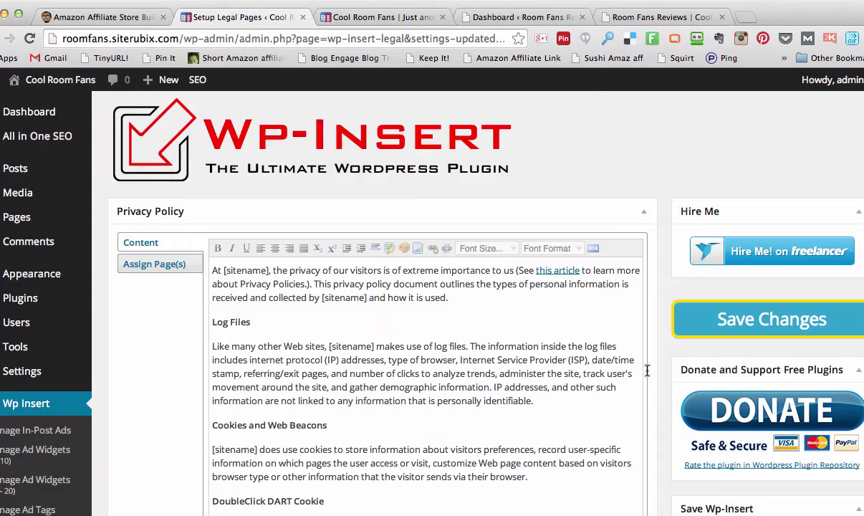
{"action": "scroll", "coordinate": [668, 381], "scroll_direction": "down", "scroll_amount": 5}
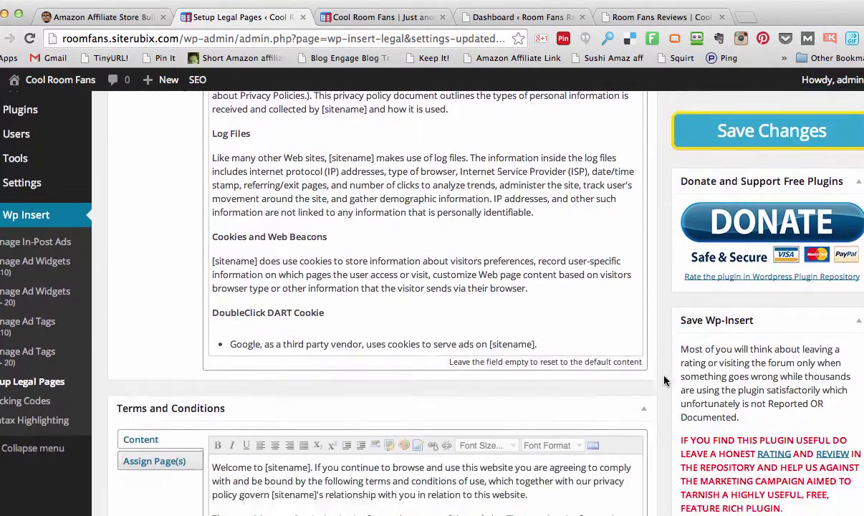
{"action": "scroll", "coordinate": [664, 381], "scroll_direction": "down", "scroll_amount": 6}
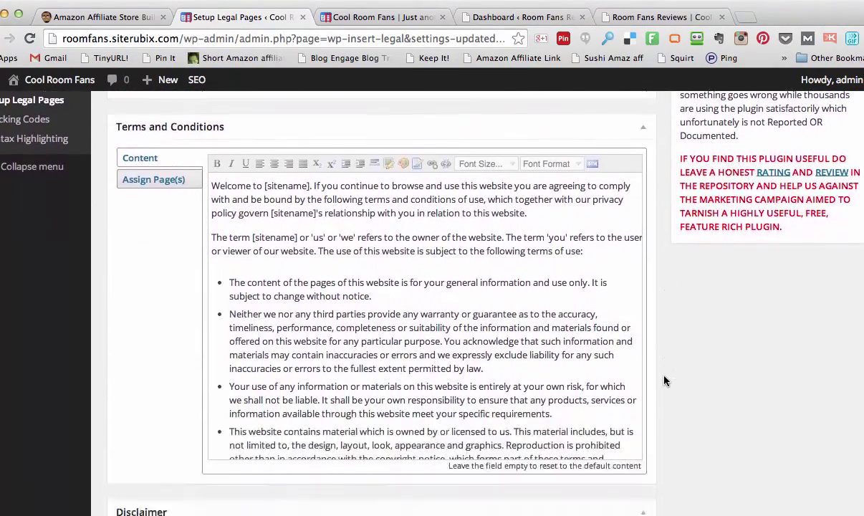
{"action": "scroll", "coordinate": [664, 381], "scroll_direction": "down", "scroll_amount": 10}
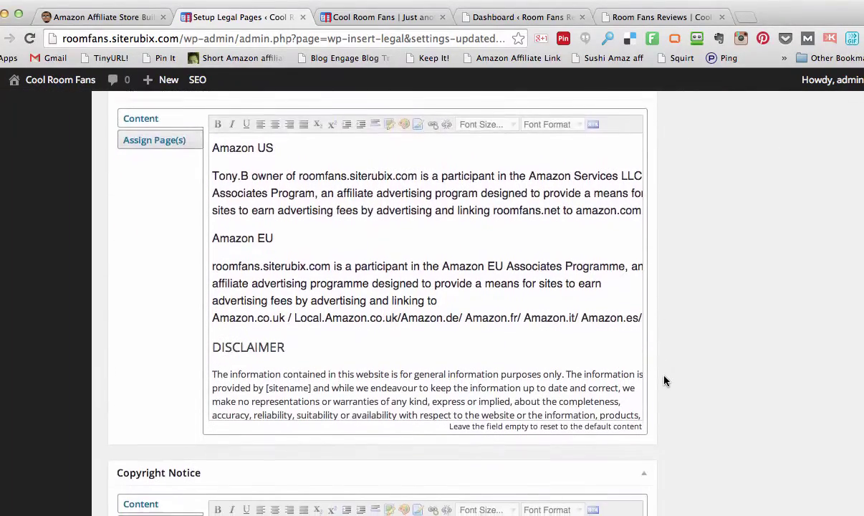
{"action": "scroll", "coordinate": [664, 381], "scroll_direction": "down", "scroll_amount": 1}
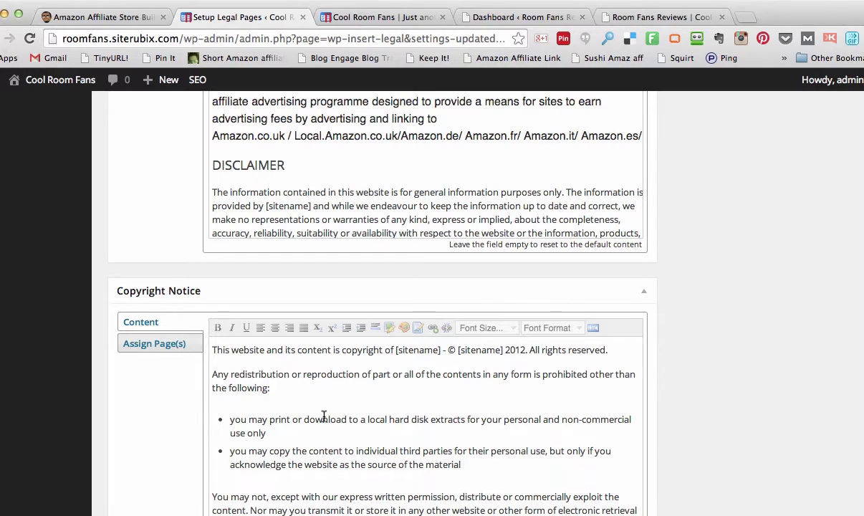
View the live Cool Room Fans homepage and its About and Contact pages
{"action": "left_click", "coordinate": [367, 22]}
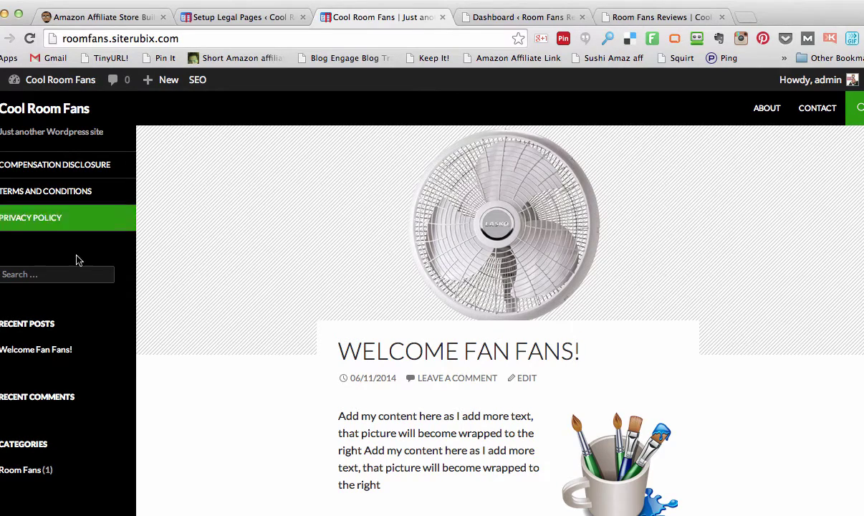
{"action": "scroll", "coordinate": [79, 244], "scroll_direction": "down", "scroll_amount": 1}
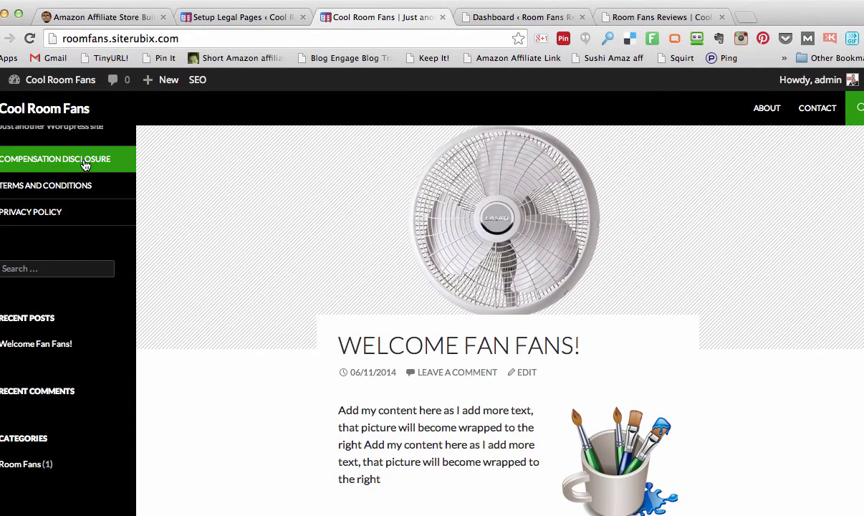
{"action": "left_click", "coordinate": [764, 111]}
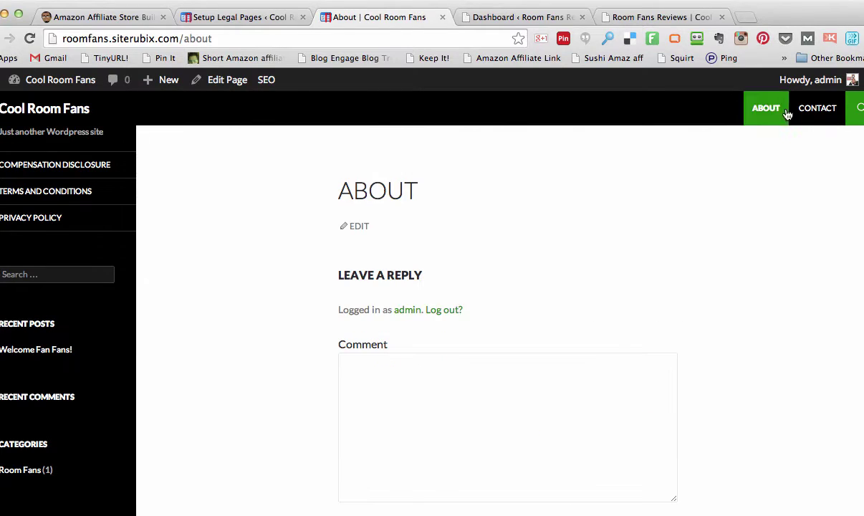
{"action": "left_click", "coordinate": [814, 112]}
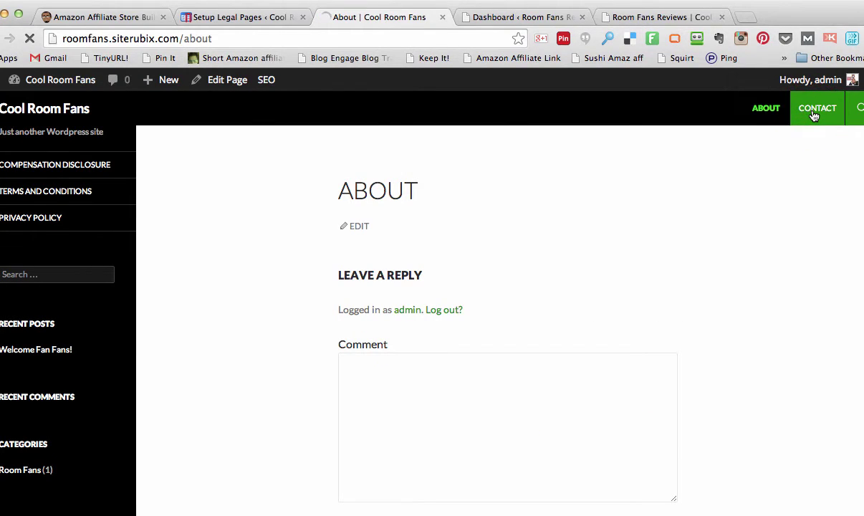
{"action": "left_click", "coordinate": [763, 111]}
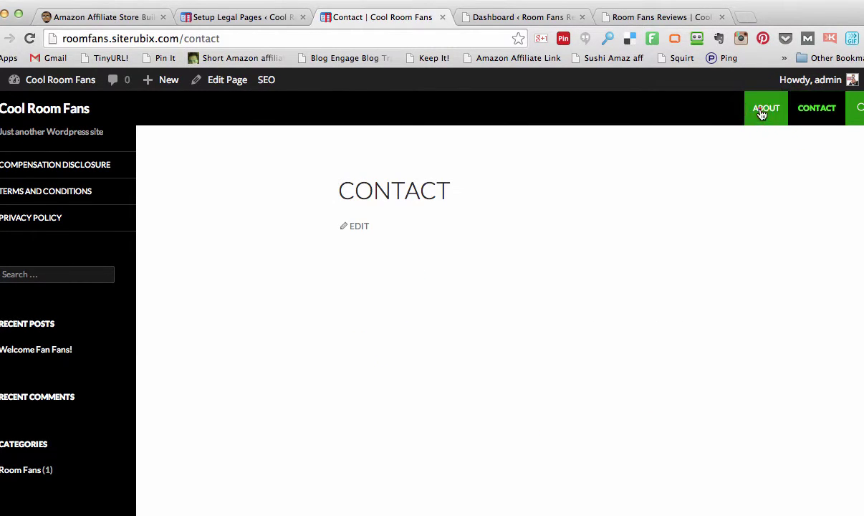
{"action": "left_click", "coordinate": [41, 113]}
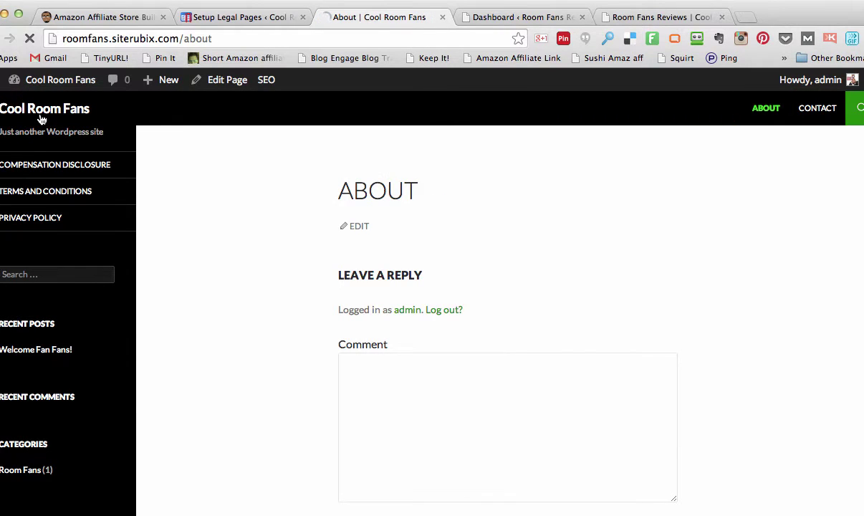
Return to the Cool Room Fans admin dashboard and go through the installed plugins list to the page for adding new plugins
{"action": "left_click", "coordinate": [216, 20]}
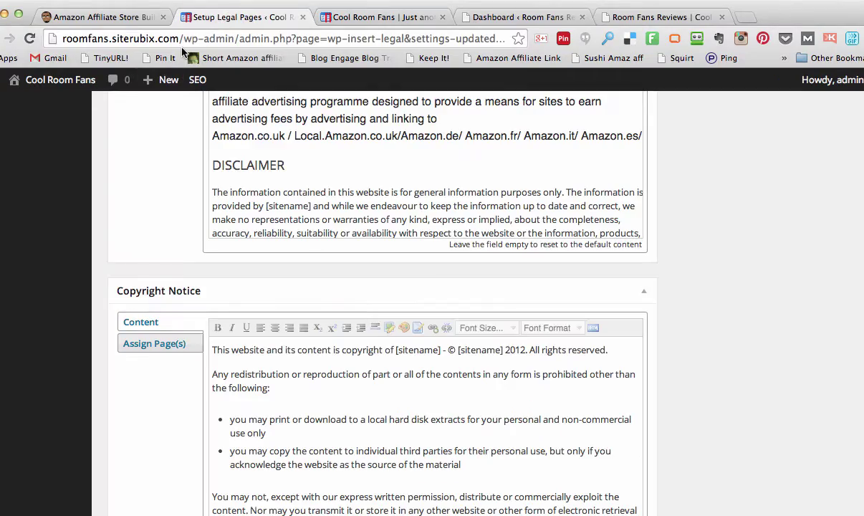
{"action": "scroll", "coordinate": [59, 108], "scroll_direction": "up", "scroll_amount": 10}
{"action": "left_click", "coordinate": [27, 106]}
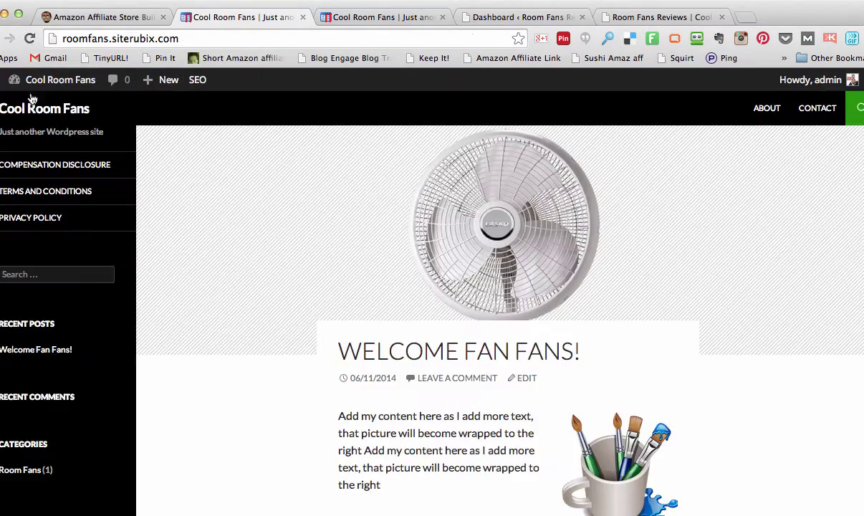
{"action": "left_click", "coordinate": [28, 104]}
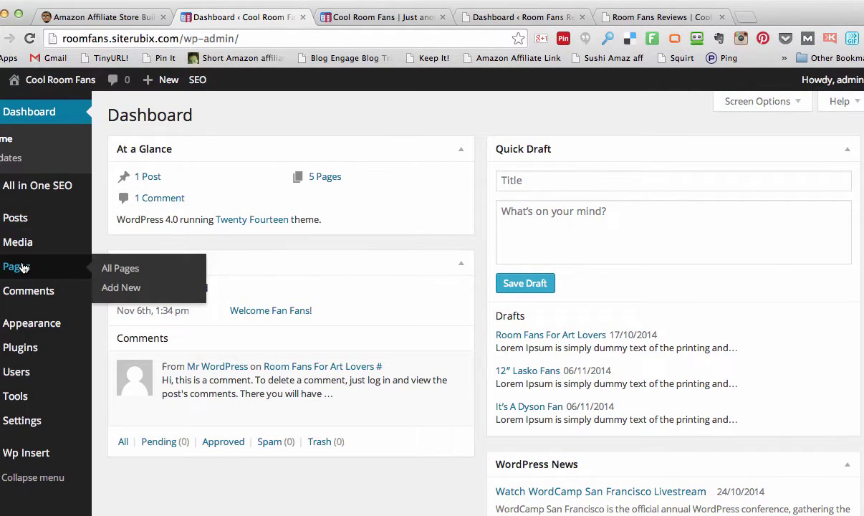
{"action": "mouse_move", "coordinate": [19, 348]}
{"action": "left_click", "coordinate": [120, 350]}
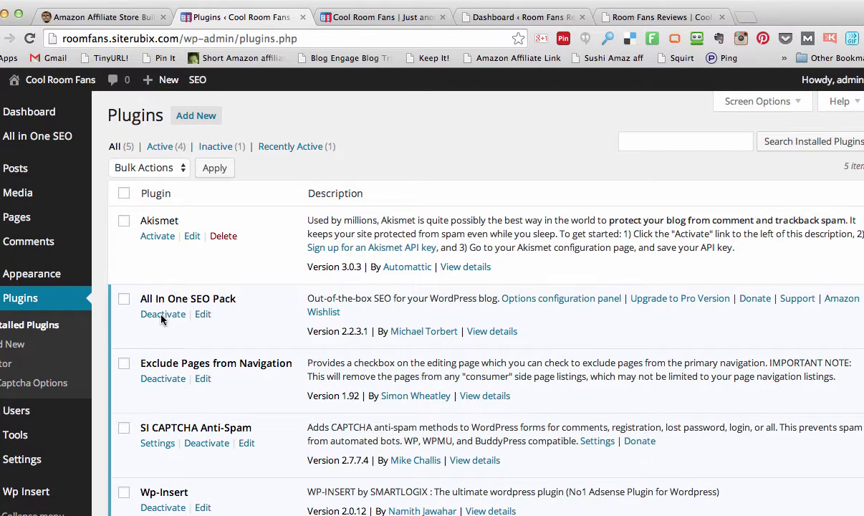
{"action": "left_click", "coordinate": [190, 125]}
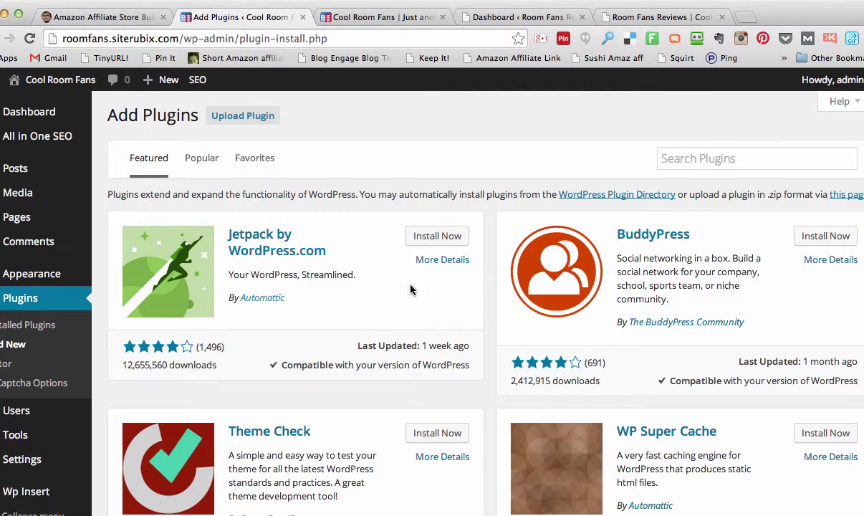
Install and activate the featured plugin Jetpack by WordPress.com
{"action": "left_click", "coordinate": [441, 236]}
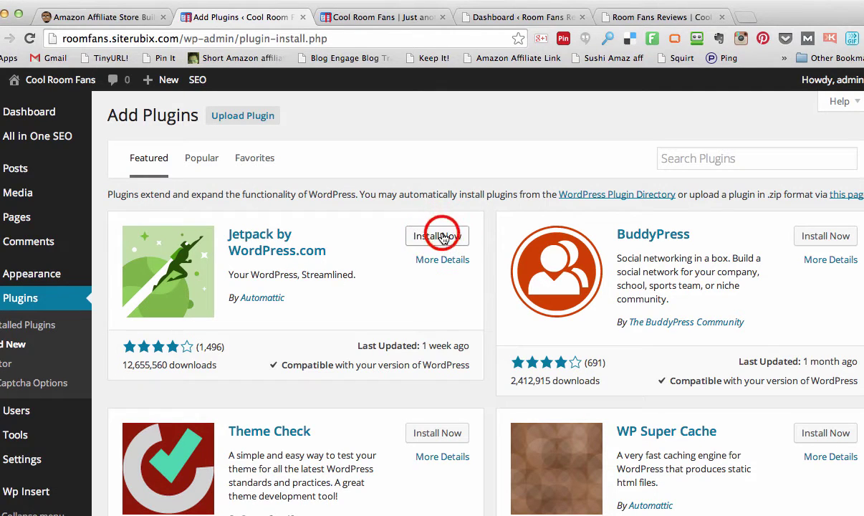
{"action": "left_click", "coordinate": [715, 237]}
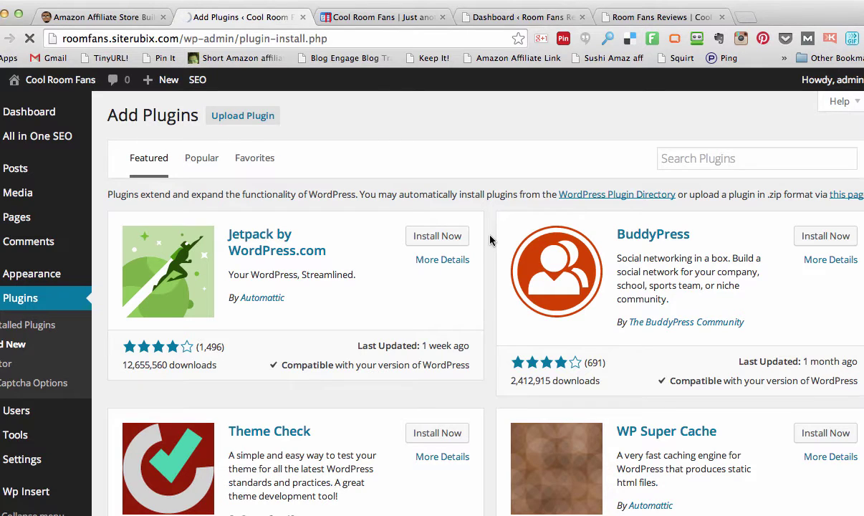
{"action": "left_click", "coordinate": [419, 236]}
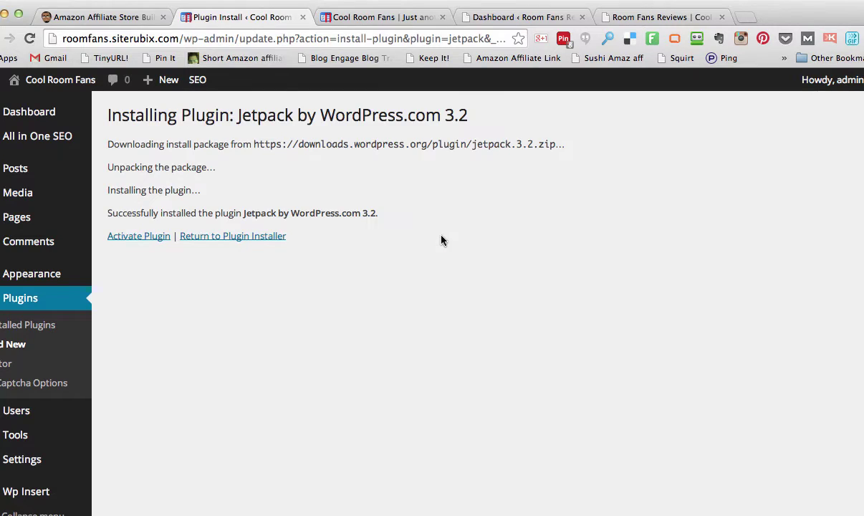
{"action": "left_click", "coordinate": [126, 239]}
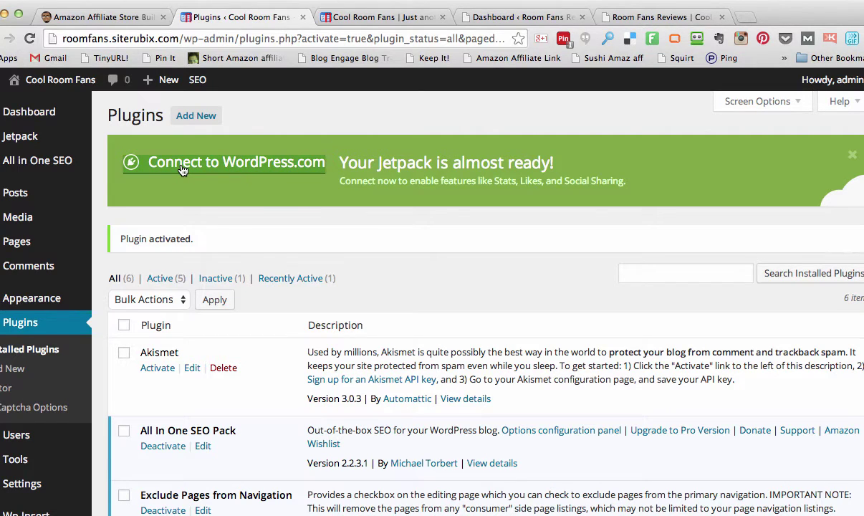
Connect Jetpack to WordPress.com by filling in the saved account username and password and authorizing it, and dismiss the RoboForm save-login prompt
{"action": "left_click", "coordinate": [223, 166]}
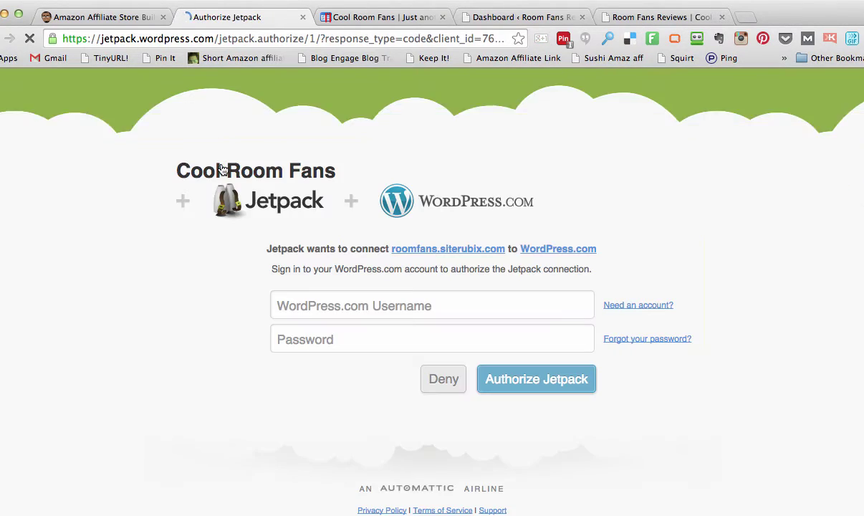
{"action": "left_click", "coordinate": [309, 306]}
{"action": "double_click", "coordinate": [357, 306]}
{"action": "left_click", "coordinate": [449, 302]}
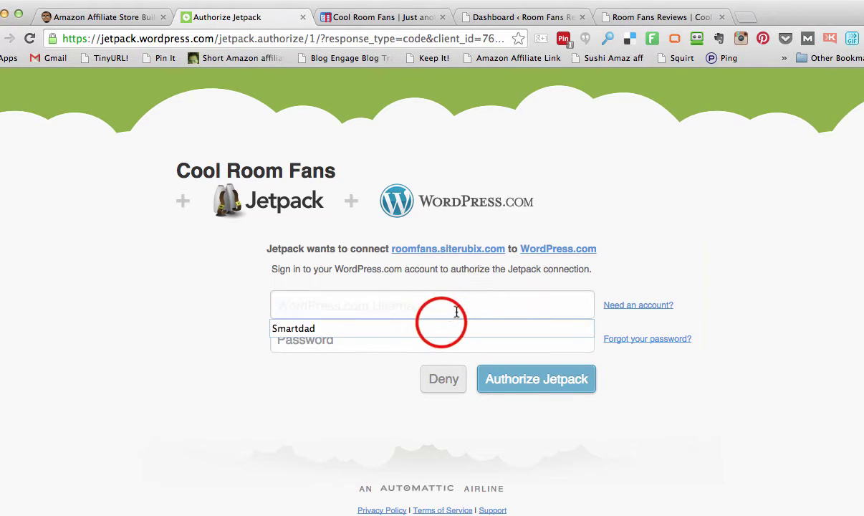
{"action": "left_click", "coordinate": [442, 328]}
{"action": "left_click", "coordinate": [517, 378]}
{"action": "left_click", "coordinate": [343, 75]}
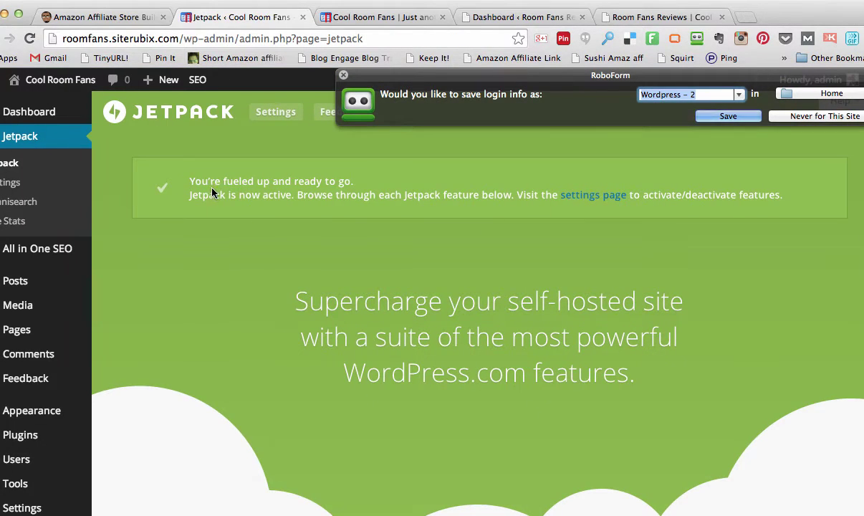
{"action": "left_click", "coordinate": [344, 75]}
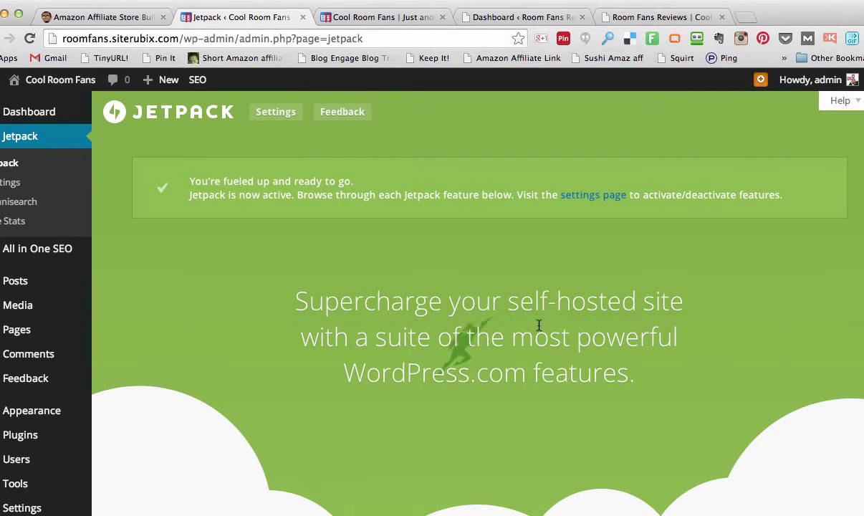
Look through the Jetpack features overview, from the introductory highlights down to the full list of modules and back
{"action": "scroll", "coordinate": [195, 347], "scroll_direction": "down", "scroll_amount": 10}
{"action": "scroll", "coordinate": [195, 347], "scroll_direction": "down", "scroll_amount": 5}
{"action": "left_click", "coordinate": [488, 459]}
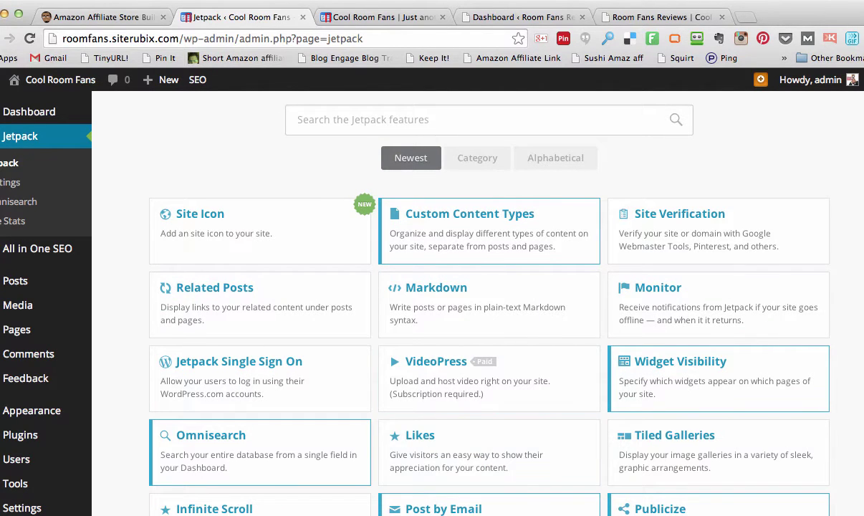
{"action": "scroll", "coordinate": [859, 400], "scroll_direction": "down", "scroll_amount": 10}
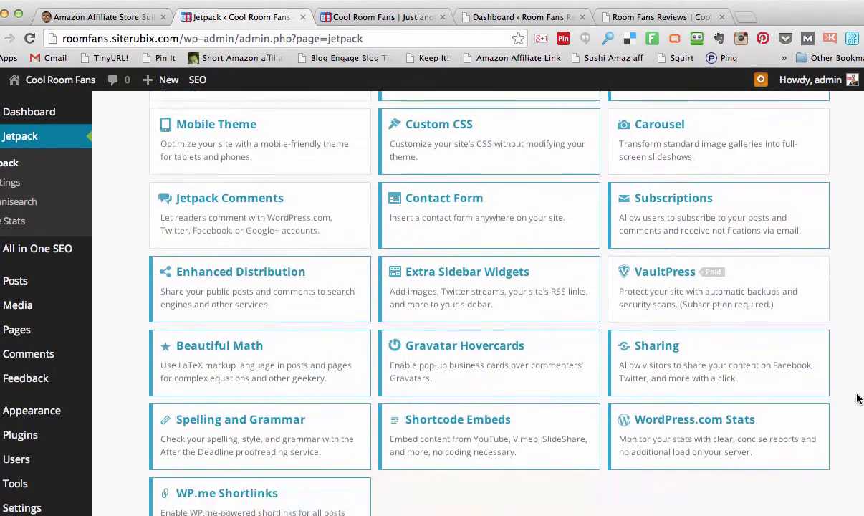
{"action": "scroll", "coordinate": [858, 399], "scroll_direction": "up", "scroll_amount": 5}
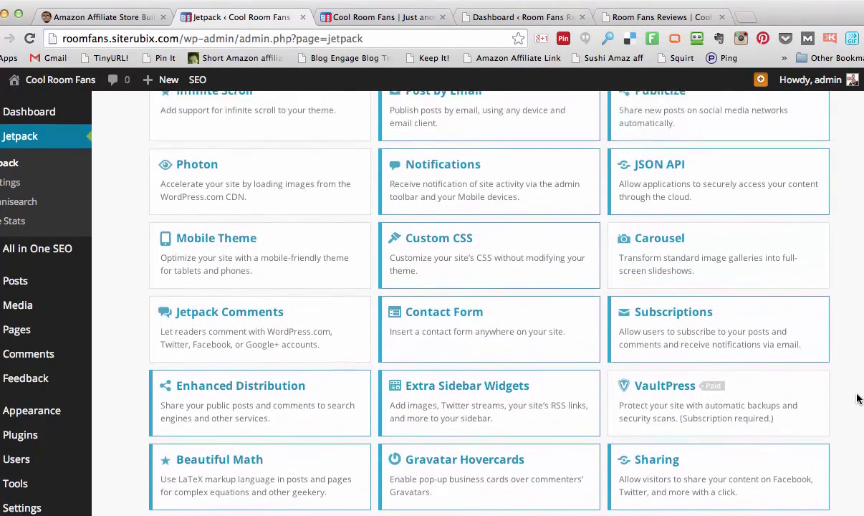
{"action": "scroll", "coordinate": [859, 399], "scroll_direction": "up", "scroll_amount": 6}
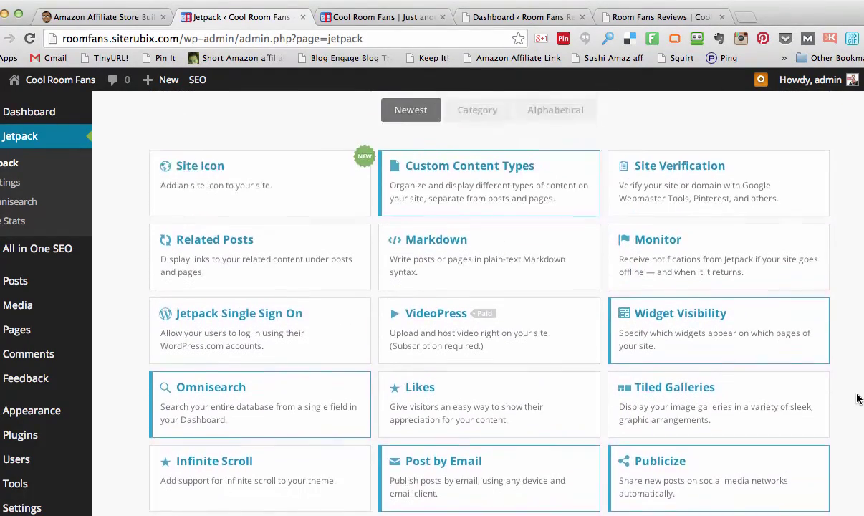
{"action": "scroll", "coordinate": [858, 399], "scroll_direction": "up", "scroll_amount": 5}
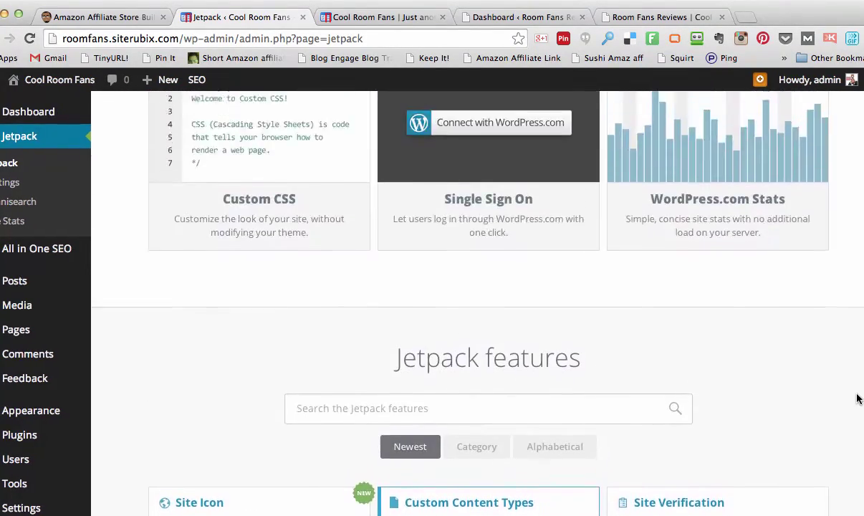
{"action": "scroll", "coordinate": [859, 399], "scroll_direction": "up", "scroll_amount": 2}
{"action": "scroll", "coordinate": [169, 299], "scroll_direction": "down", "scroll_amount": 6}
In Jetpack's settings, select all modules and choose Activate as the bulk action
{"action": "left_click", "coordinate": [21, 182]}
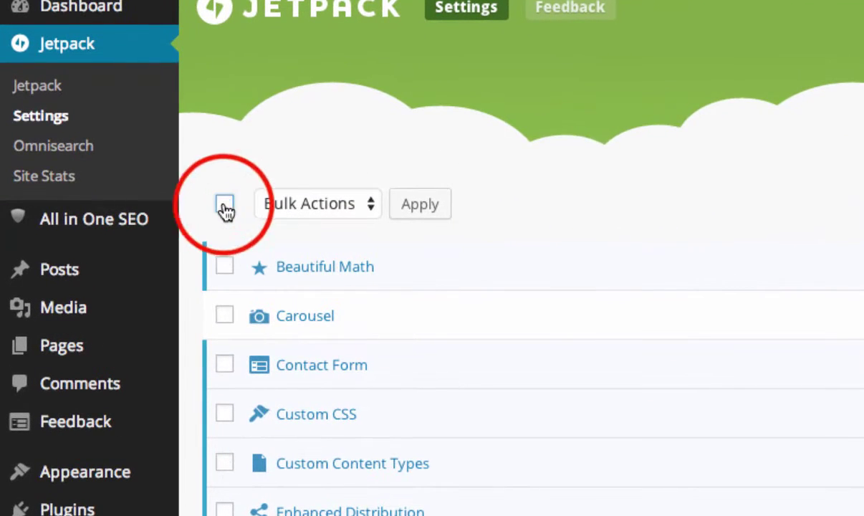
{"action": "left_click", "coordinate": [225, 208]}
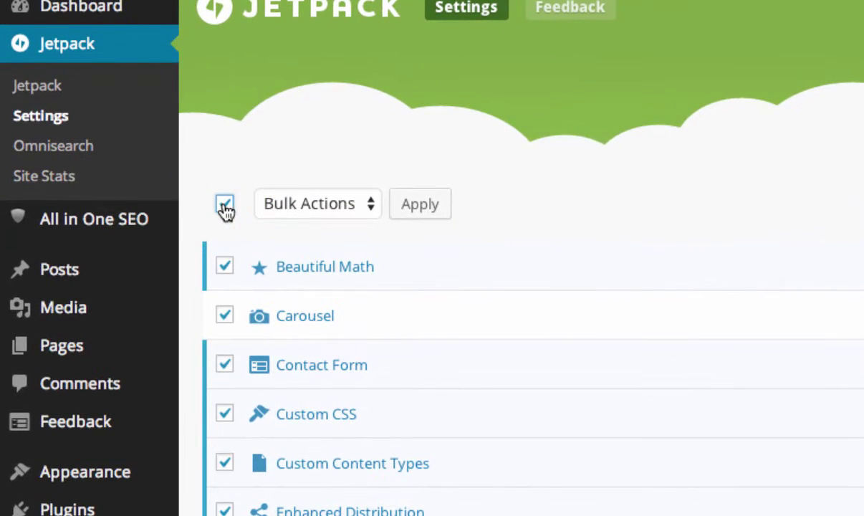
{"action": "left_click", "coordinate": [367, 203]}
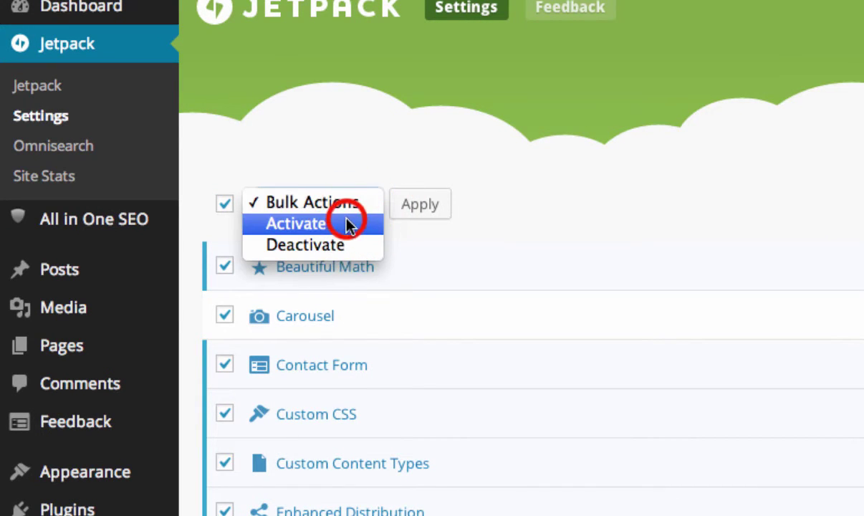
{"action": "left_click", "coordinate": [348, 224]}
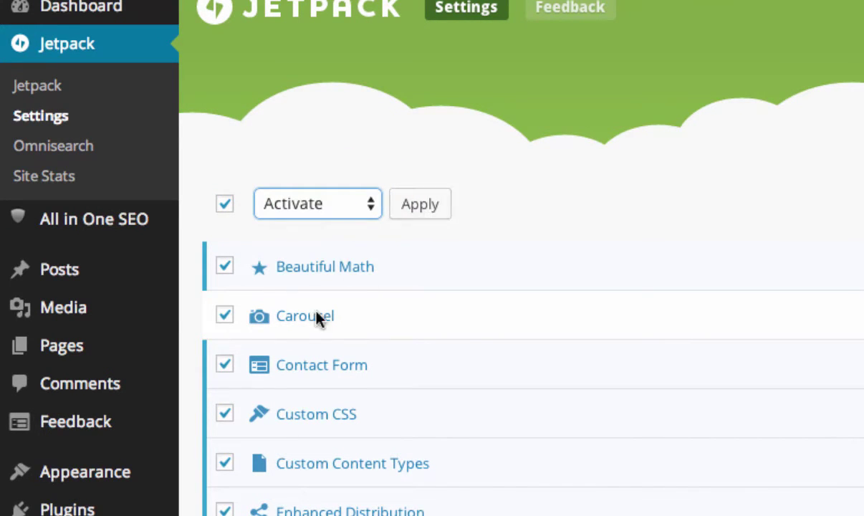
Exclude the Carousel, Infinite Scroll and Markdown modules from the bulk selection
{"action": "left_click", "coordinate": [226, 317]}
{"action": "scroll", "coordinate": [226, 322], "scroll_direction": "down", "scroll_amount": 2}
{"action": "scroll", "coordinate": [223, 331], "scroll_direction": "down", "scroll_amount": 5}
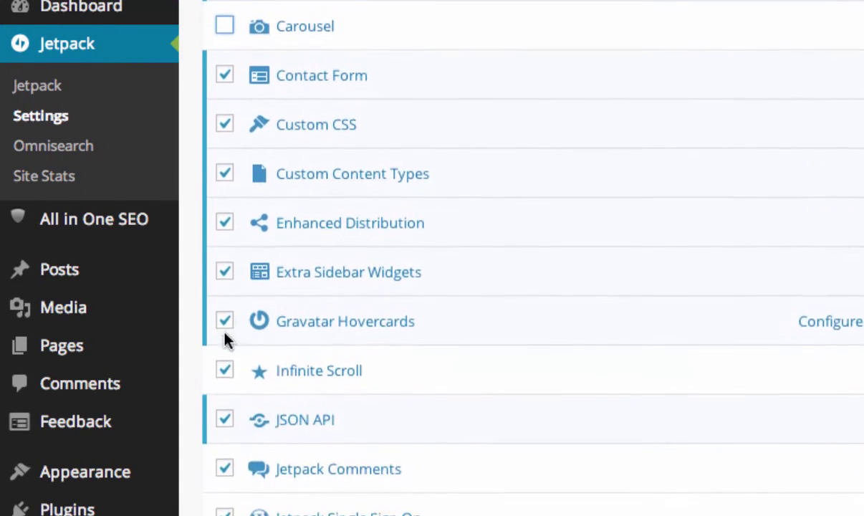
{"action": "left_click", "coordinate": [226, 354]}
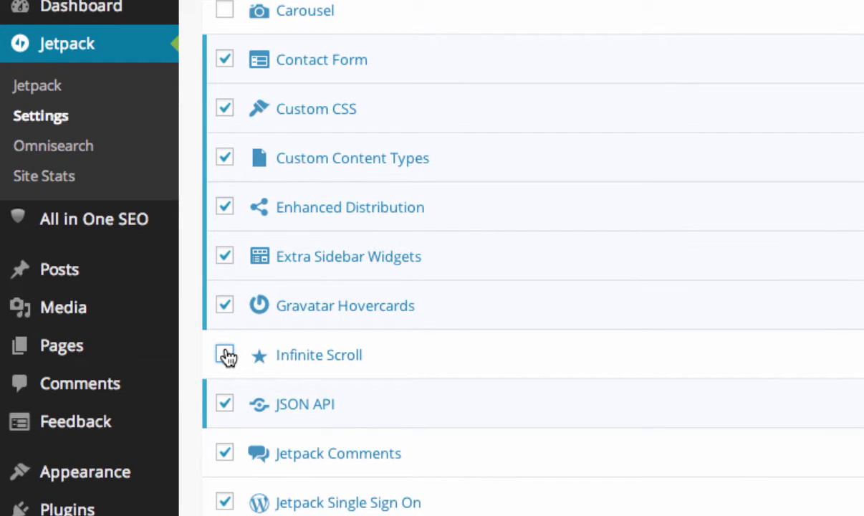
{"action": "scroll", "coordinate": [228, 356], "scroll_direction": "down", "scroll_amount": 4}
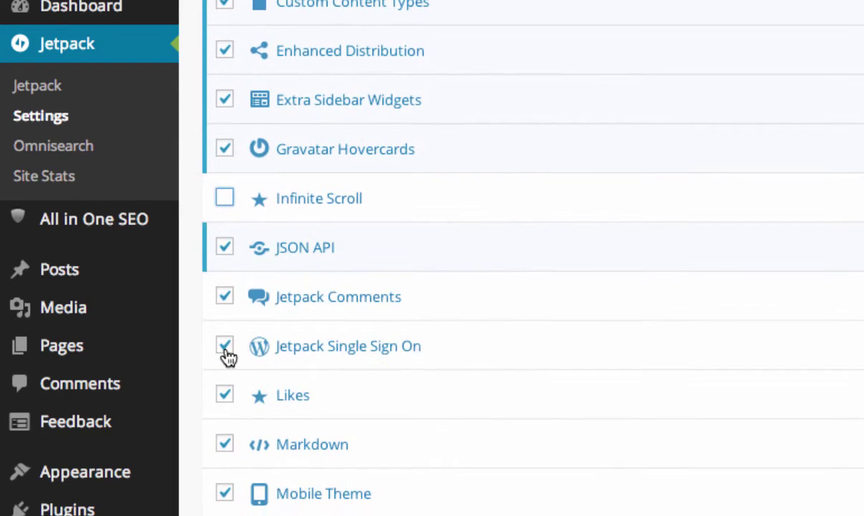
{"action": "scroll", "coordinate": [227, 354], "scroll_direction": "down", "scroll_amount": 3}
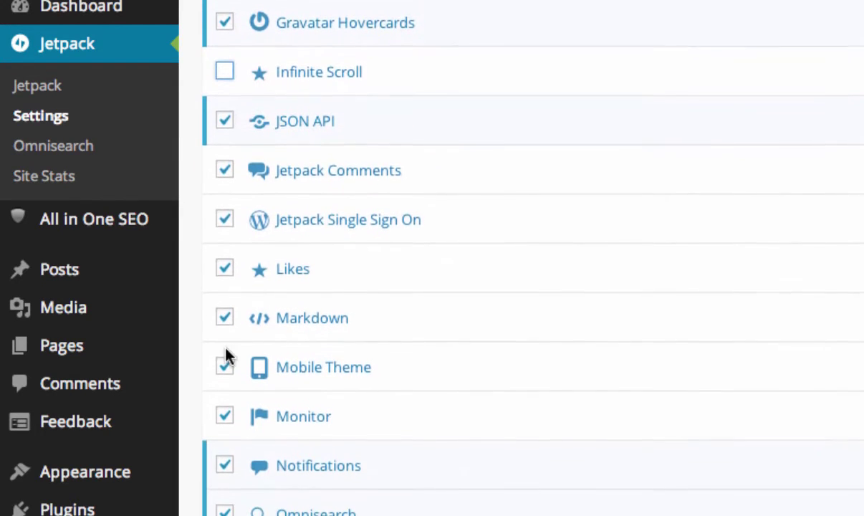
{"action": "left_click", "coordinate": [222, 320]}
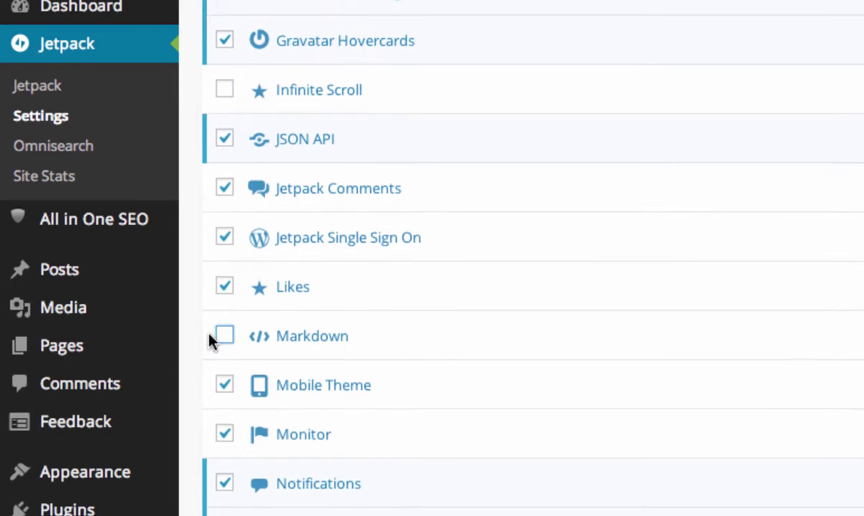
Exclude Site Verification, Tiled Galleries and VideoPress from the selection and apply the activation to the remaining Jetpack modules
{"action": "scroll", "coordinate": [210, 341], "scroll_direction": "down", "scroll_amount": 5}
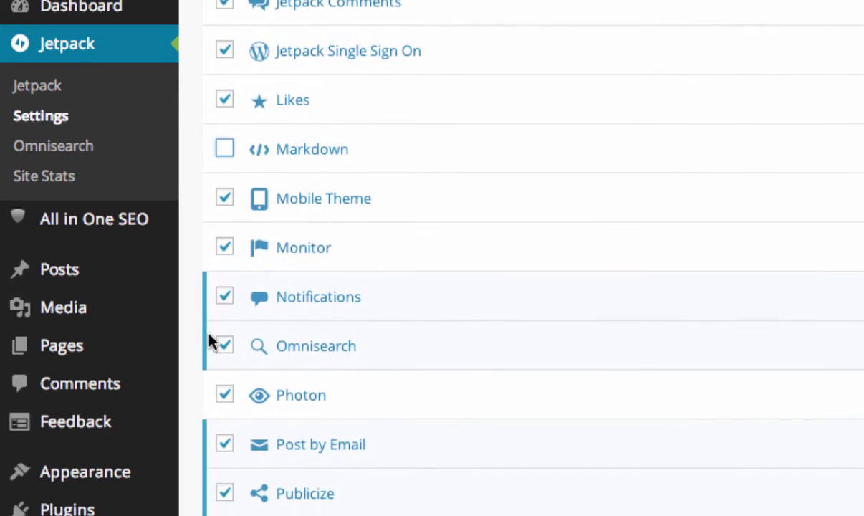
{"action": "scroll", "coordinate": [210, 341], "scroll_direction": "down", "scroll_amount": 6}
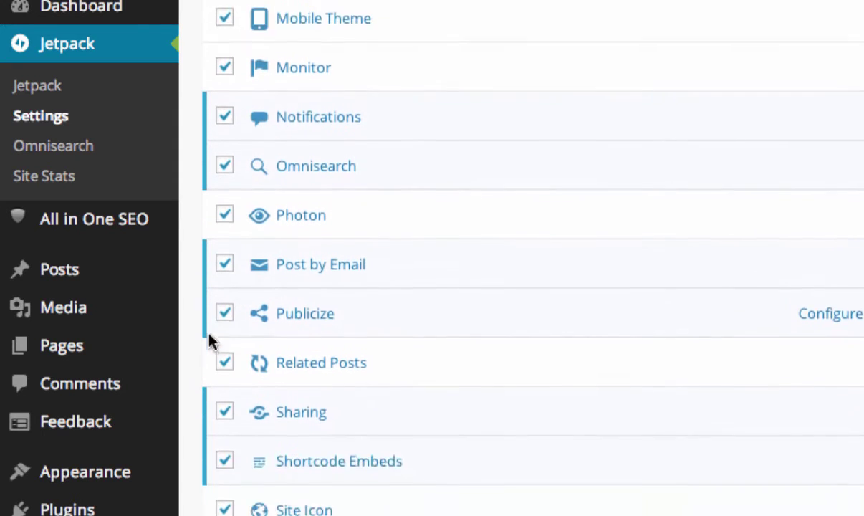
{"action": "scroll", "coordinate": [208, 340], "scroll_direction": "down", "scroll_amount": 6}
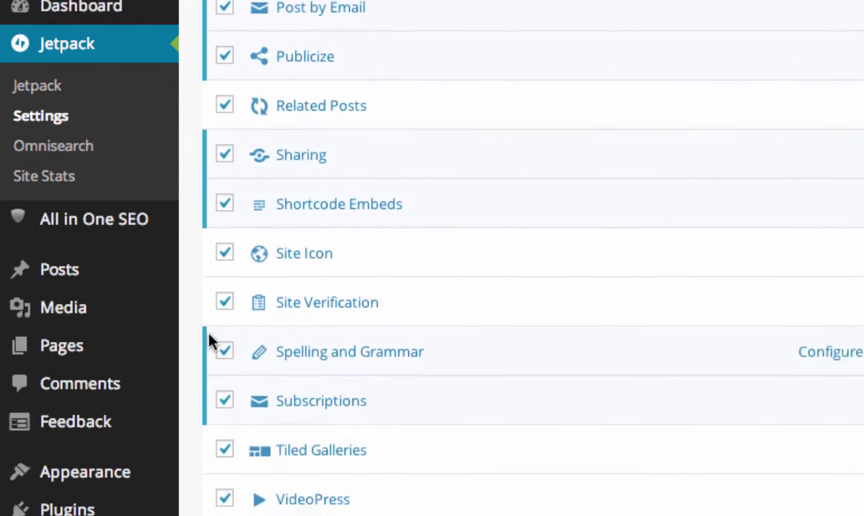
{"action": "left_click", "coordinate": [224, 301]}
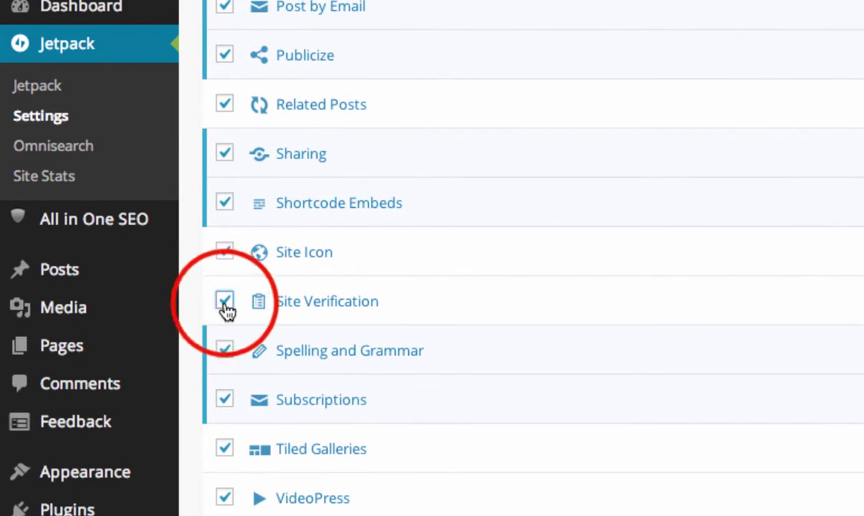
{"action": "left_click", "coordinate": [224, 304]}
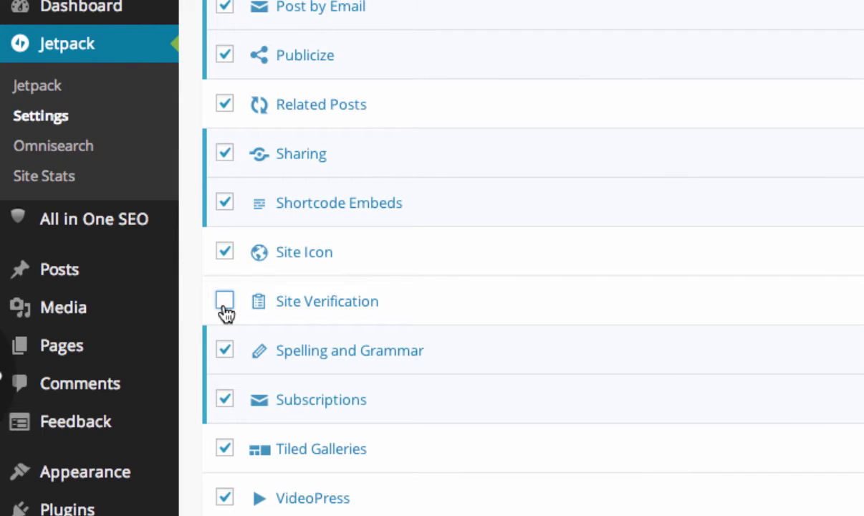
{"action": "scroll", "coordinate": [224, 313], "scroll_direction": "down", "scroll_amount": 1}
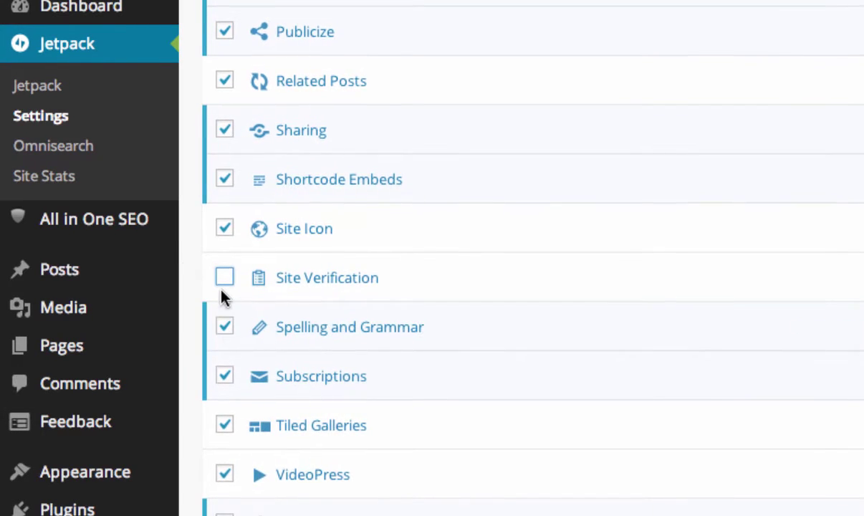
{"action": "left_click", "coordinate": [225, 426]}
{"action": "left_click", "coordinate": [227, 477]}
{"action": "scroll", "coordinate": [586, 299], "scroll_direction": "up", "scroll_amount": 15}
{"action": "scroll", "coordinate": [586, 300], "scroll_direction": "up", "scroll_amount": 5}
{"action": "left_click", "coordinate": [419, 208]}
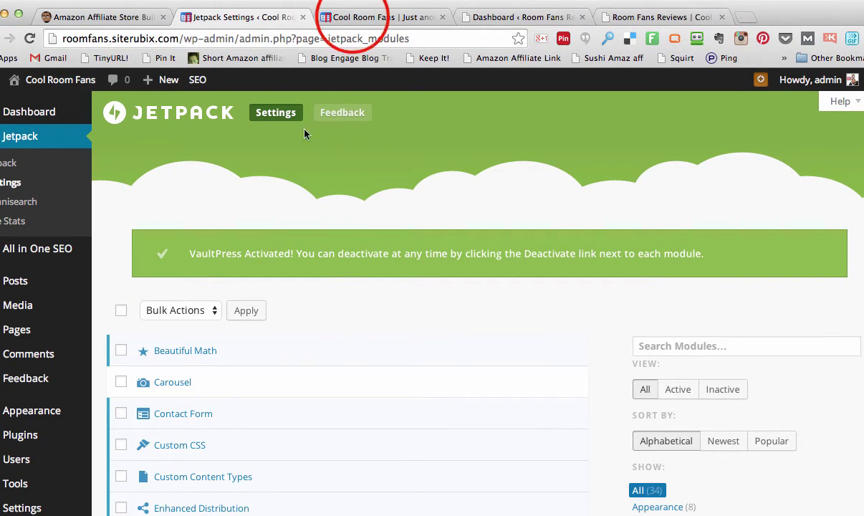
Reload the live Cool Room Fans homepage and look over it from the header image to the post text
{"action": "left_click", "coordinate": [351, 16]}
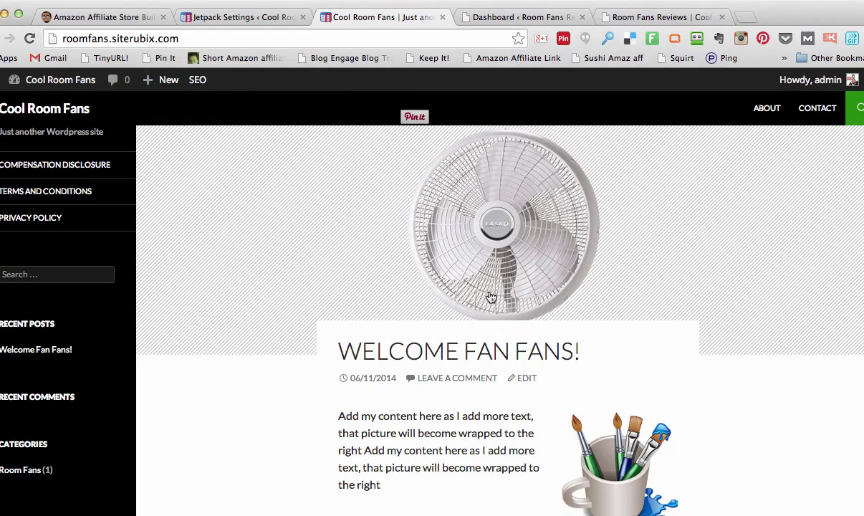
{"action": "left_click", "coordinate": [65, 113]}
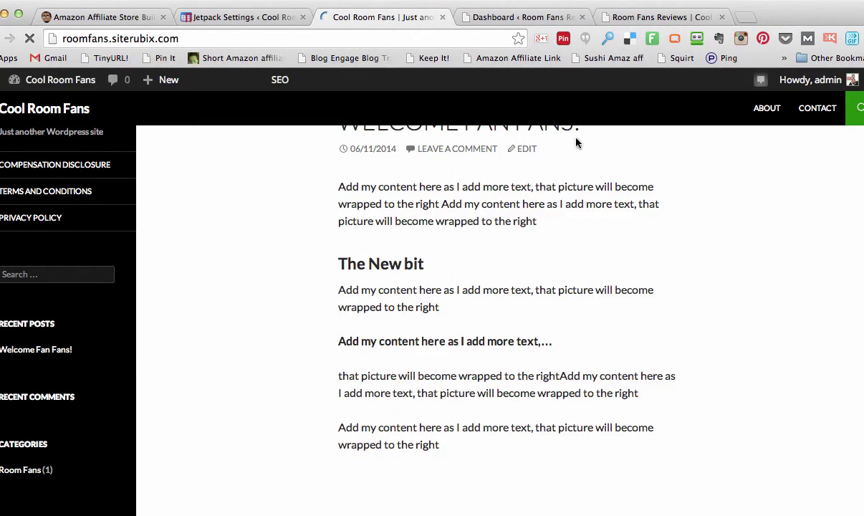
{"action": "scroll", "coordinate": [715, 244], "scroll_direction": "down", "scroll_amount": 10}
{"action": "scroll", "coordinate": [713, 244], "scroll_direction": "up", "scroll_amount": 10}
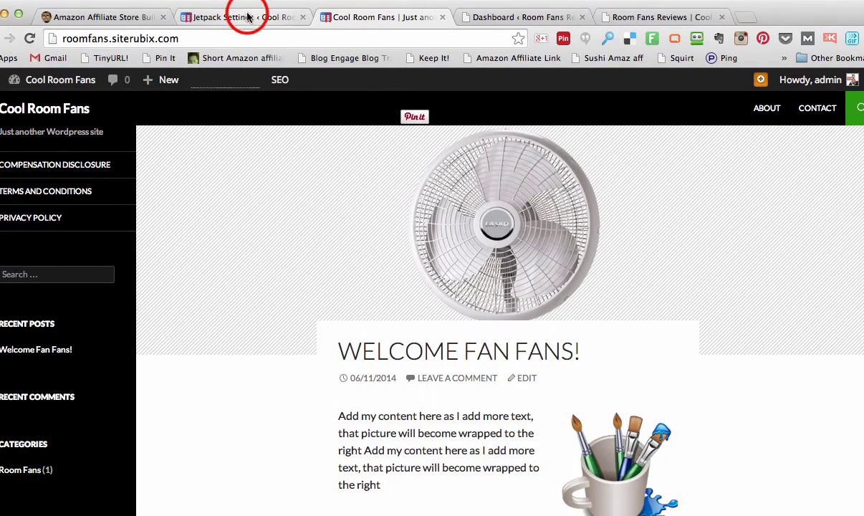
Return to the site admin and open the Contact page for editing from the list of all pages
{"action": "left_click", "coordinate": [240, 18]}
{"action": "mouse_move", "coordinate": [88, 259]}
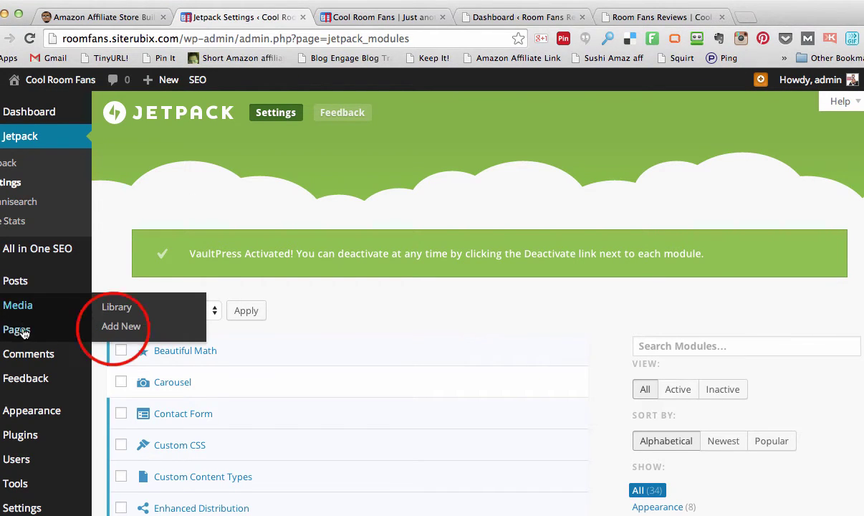
{"action": "scroll", "coordinate": [43, 330], "scroll_direction": "down", "scroll_amount": 1}
{"action": "mouse_move", "coordinate": [63, 334]}
{"action": "left_click", "coordinate": [115, 333]}
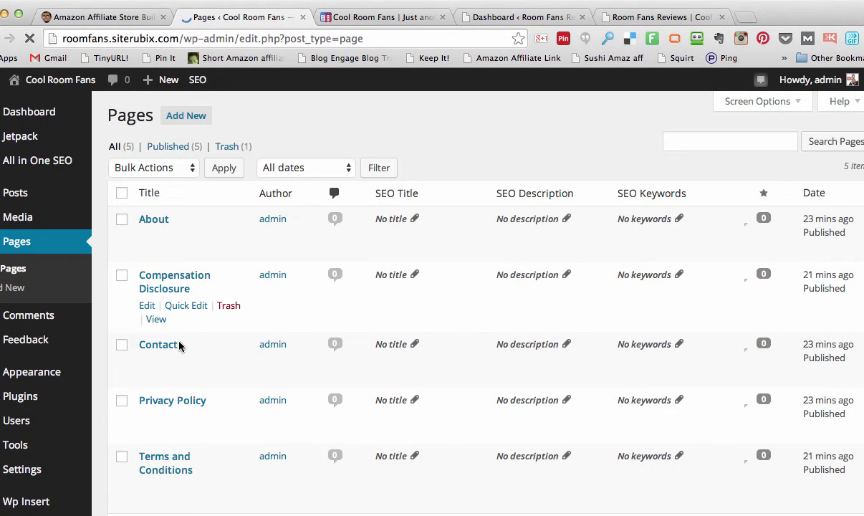
{"action": "left_click", "coordinate": [147, 362]}
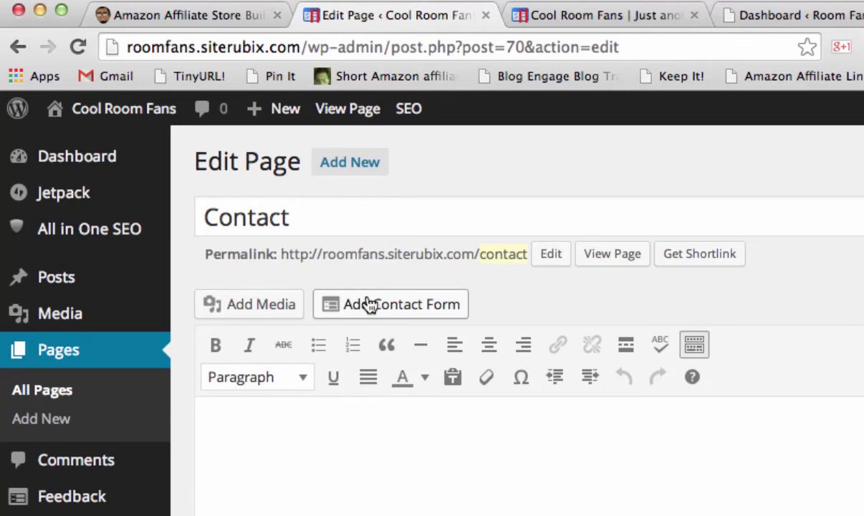
Add a contact form without the Website field to the Contact page, keeping the required Name, Email and Comment fields
{"action": "scroll", "coordinate": [305, 464], "scroll_direction": "down", "scroll_amount": 1}
{"action": "left_click", "coordinate": [378, 298]}
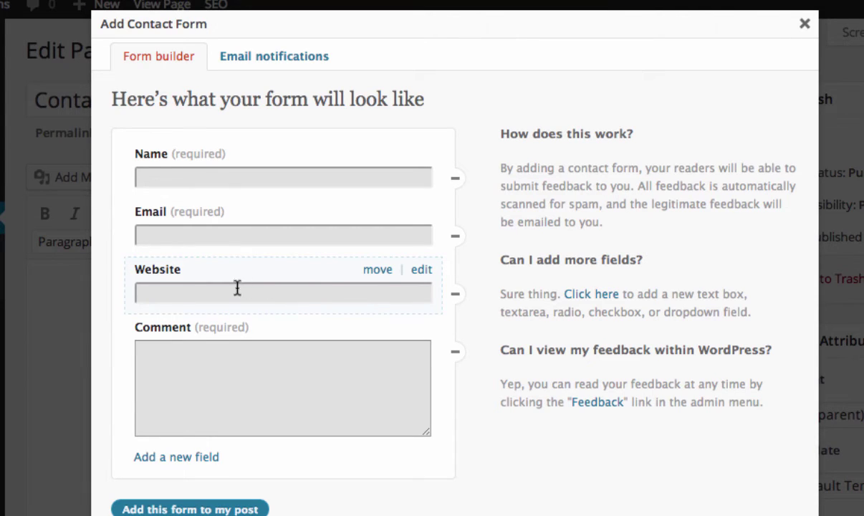
{"action": "left_click", "coordinate": [456, 294]}
{"action": "left_click", "coordinate": [359, 172]}
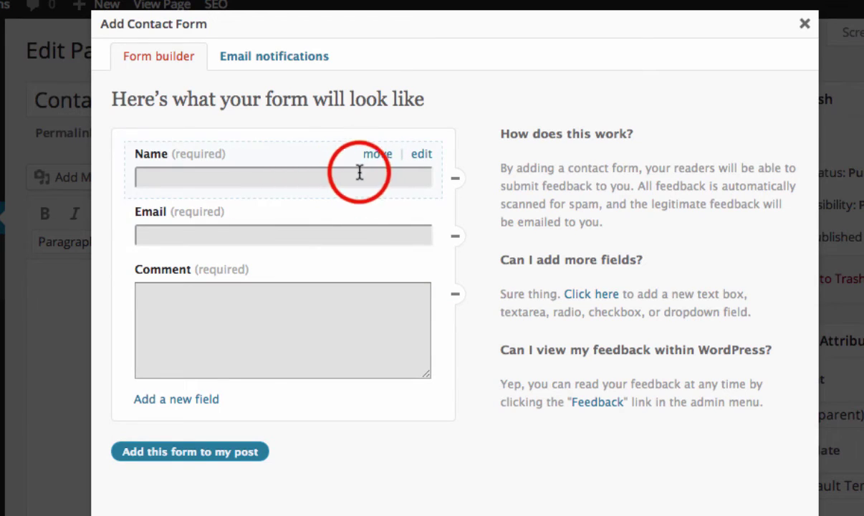
{"action": "left_click", "coordinate": [349, 238]}
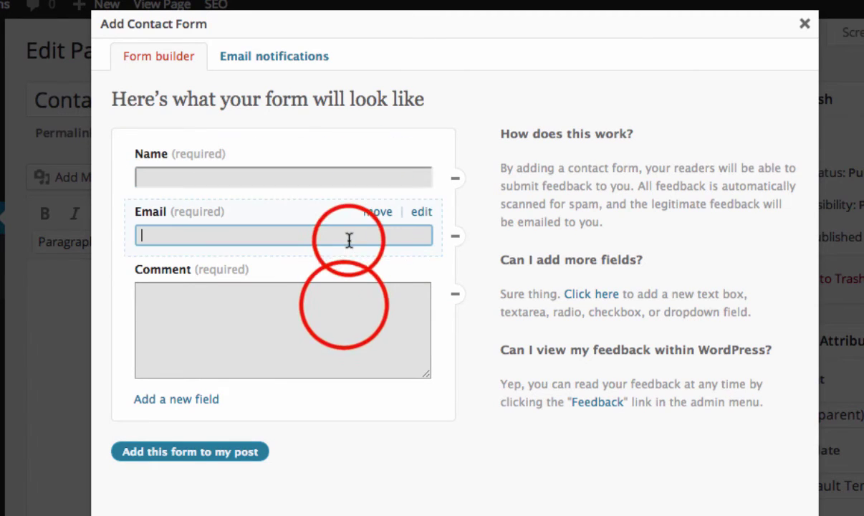
{"action": "left_click", "coordinate": [344, 304]}
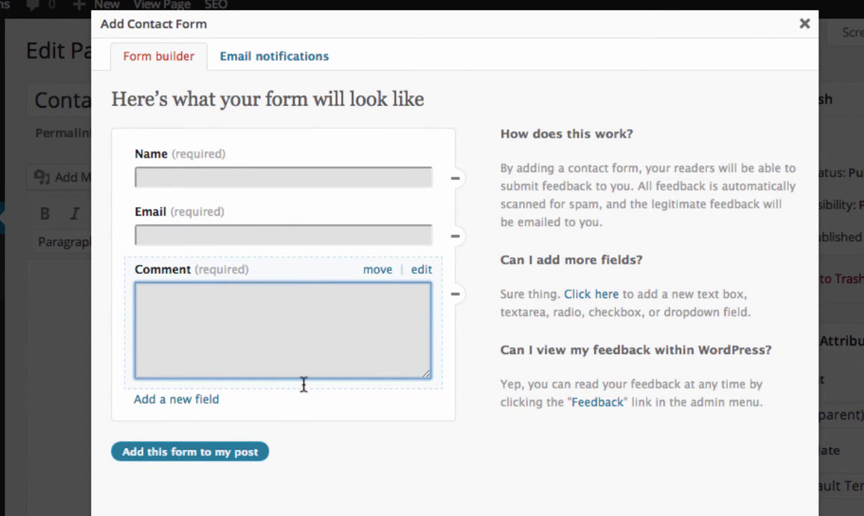
{"action": "left_click", "coordinate": [218, 457]}
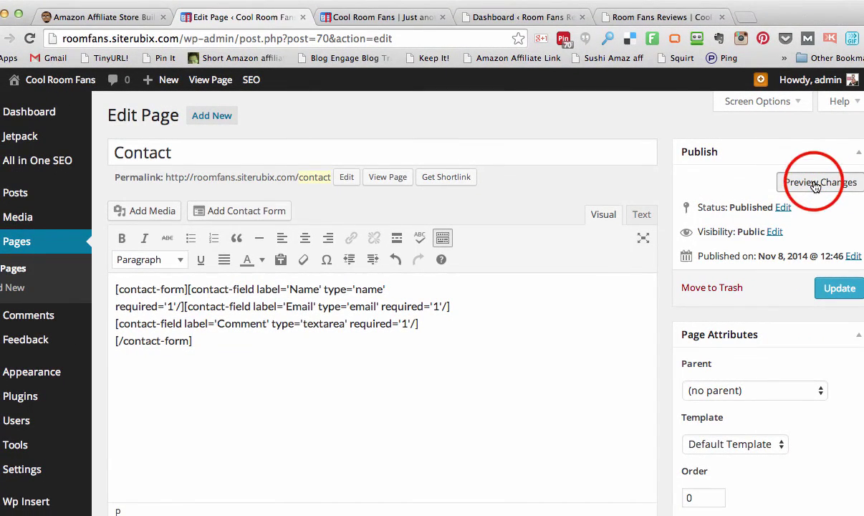
Preview the Contact page with its new form and return to the page editor
{"action": "left_click", "coordinate": [817, 182]}
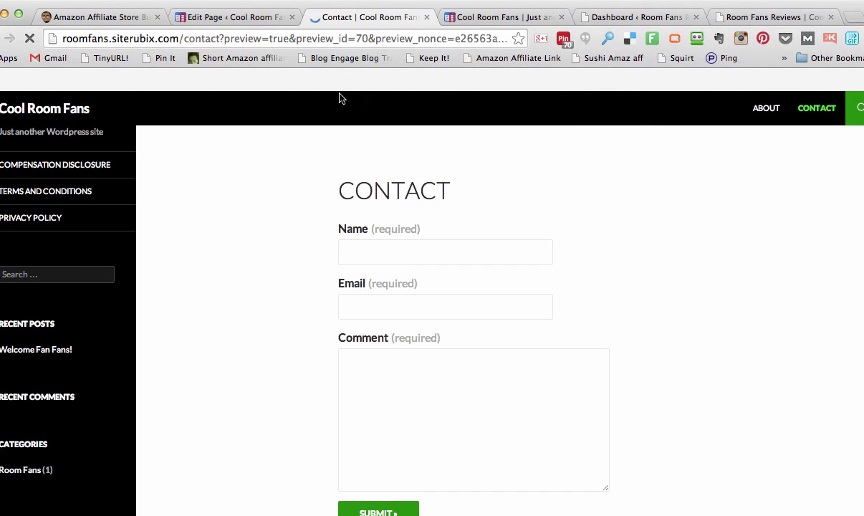
{"action": "scroll", "coordinate": [428, 296], "scroll_direction": "down", "scroll_amount": 3}
{"action": "scroll", "coordinate": [427, 296], "scroll_direction": "up", "scroll_amount": 3}
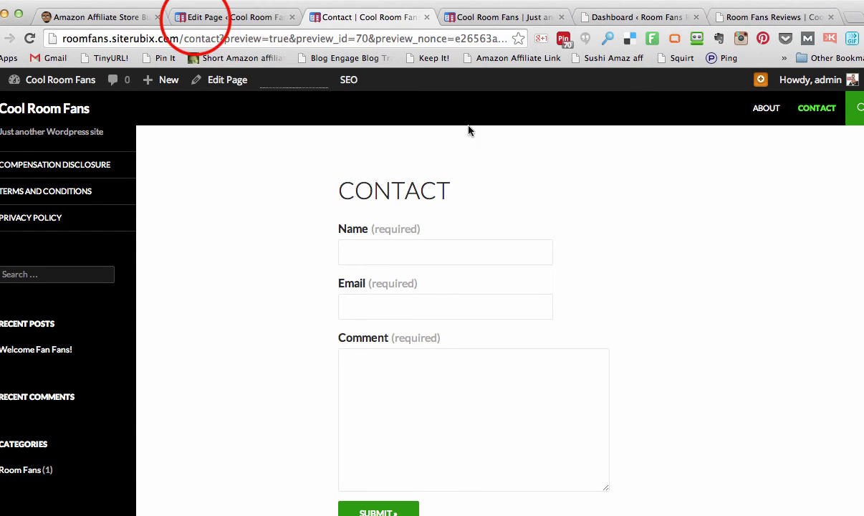
{"action": "left_click", "coordinate": [195, 17]}
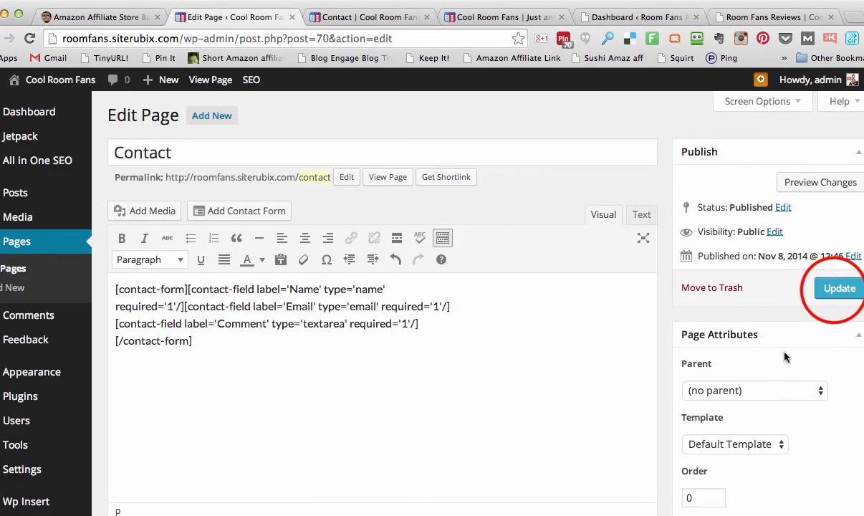
Save the Contact page with its new form and open the live site's homepage in a new tab
{"action": "left_click", "coordinate": [835, 291]}
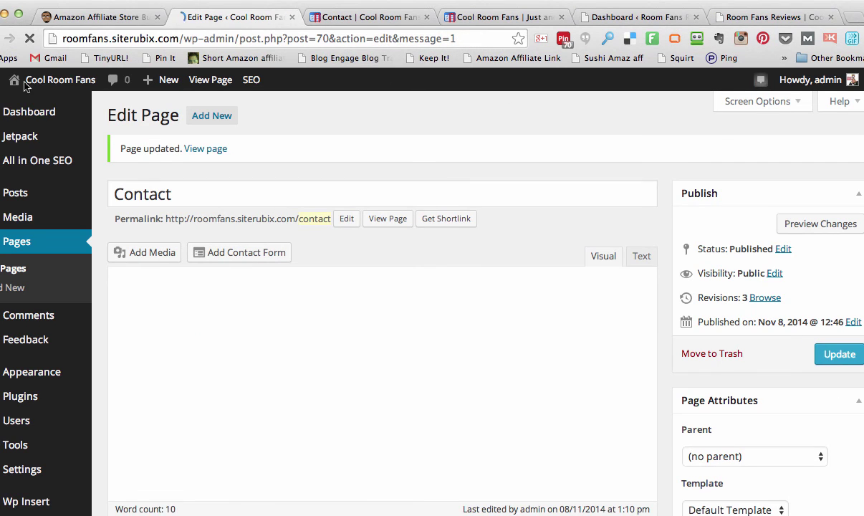
{"action": "mouse_move", "coordinate": [30, 86]}
{"action": "right_click", "coordinate": [36, 109]}
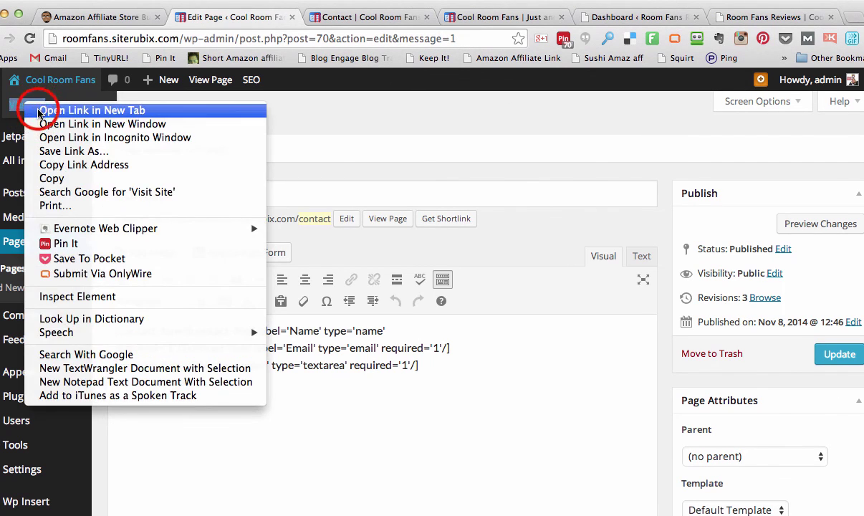
{"action": "left_click", "coordinate": [72, 110]}
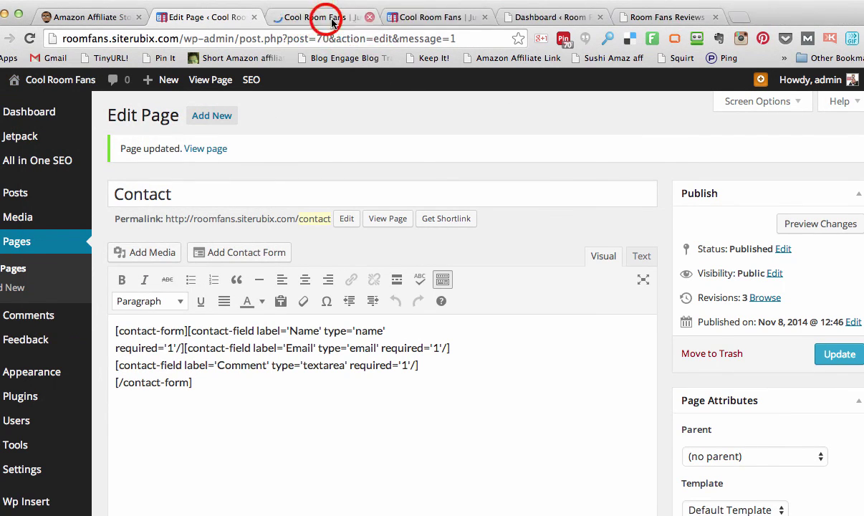
{"action": "left_click", "coordinate": [329, 22]}
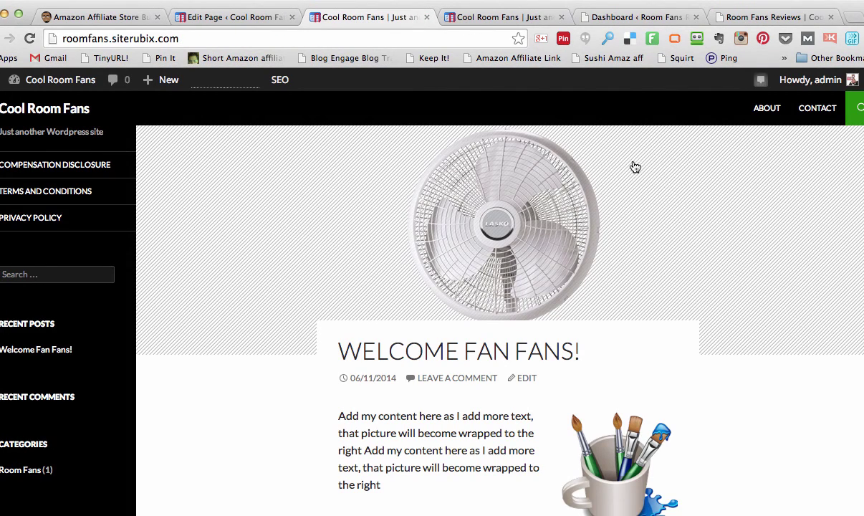
Check the form fields on the live Contact page, and view the About page before returning to the homepage
{"action": "left_click", "coordinate": [817, 108]}
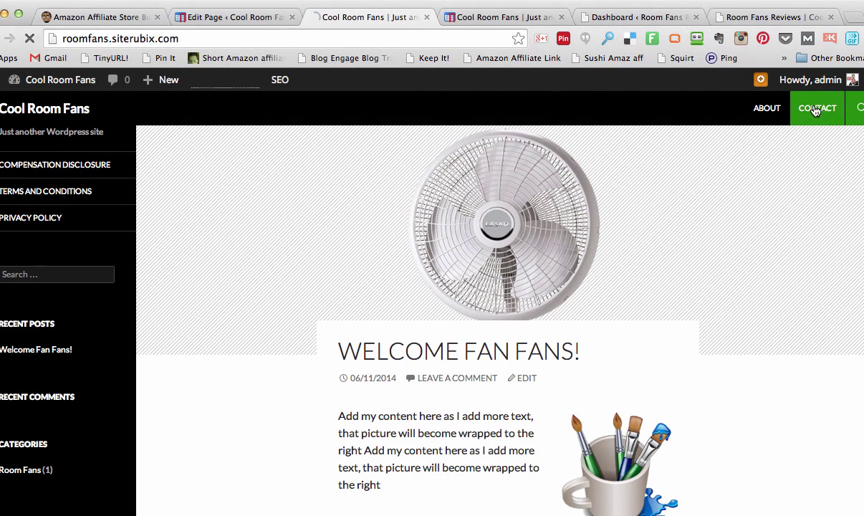
{"action": "left_click", "coordinate": [393, 257]}
{"action": "left_click", "coordinate": [395, 304]}
{"action": "left_click", "coordinate": [384, 367]}
{"action": "left_click", "coordinate": [758, 110]}
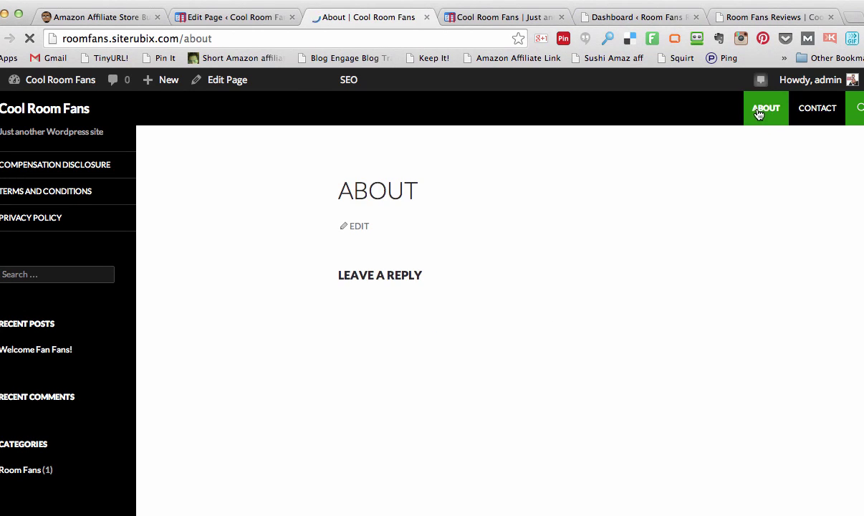
{"action": "left_click", "coordinate": [18, 108]}
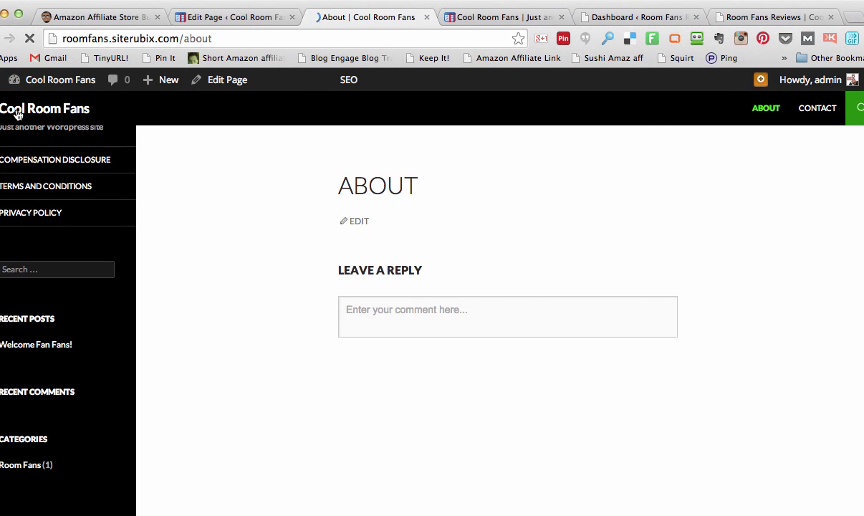